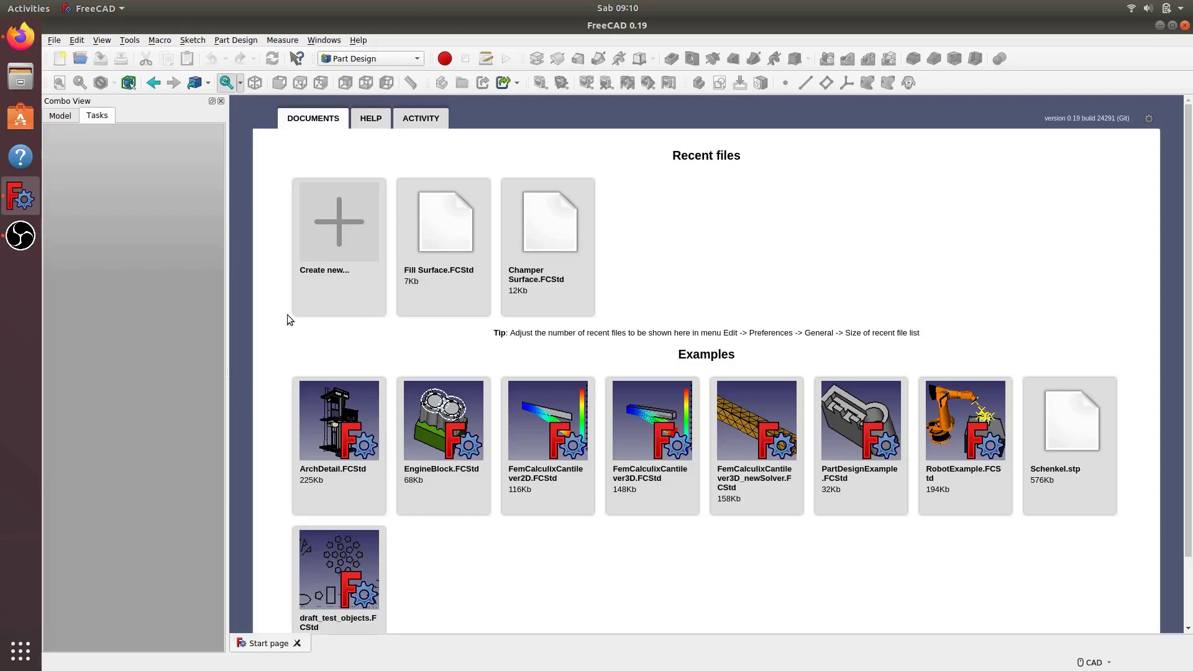
Step: Create a new document with a body and open an empty sketch on XZ_Plane
click(333, 248)
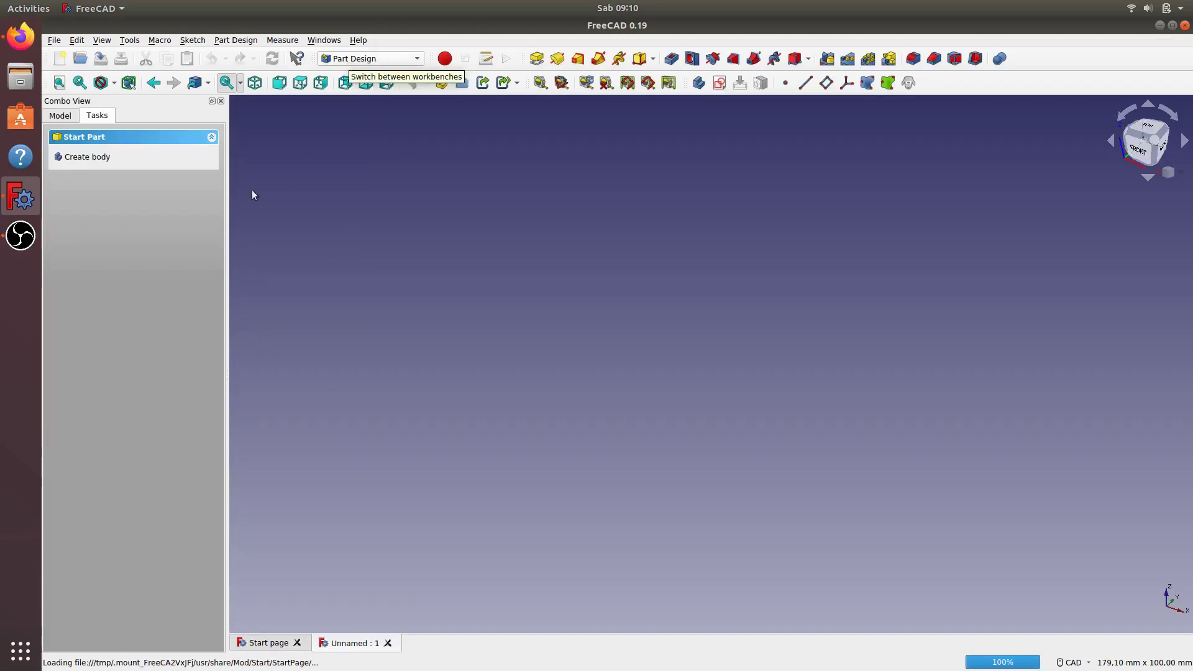
click(85, 160)
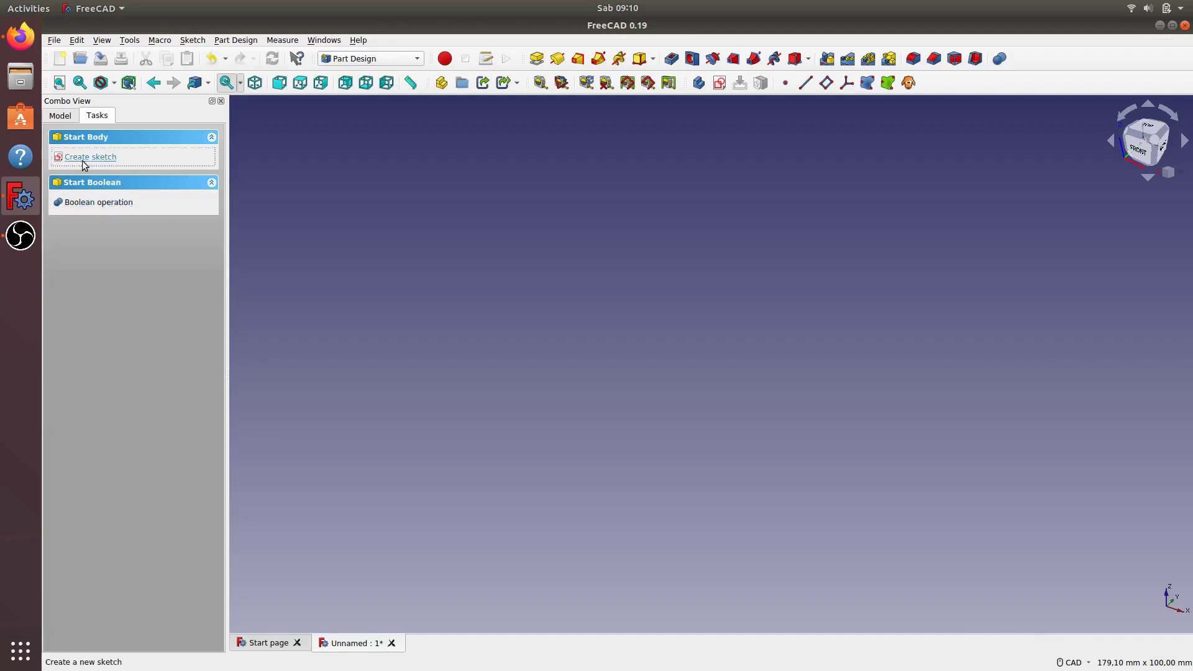
click(85, 159)
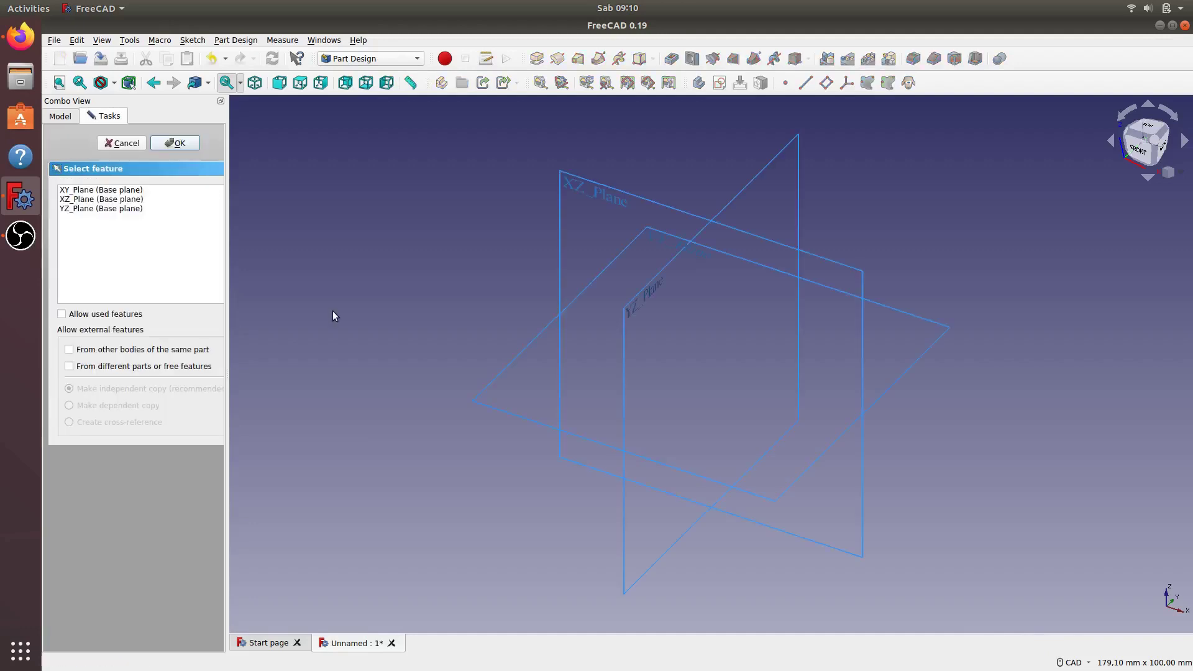
click(558, 241)
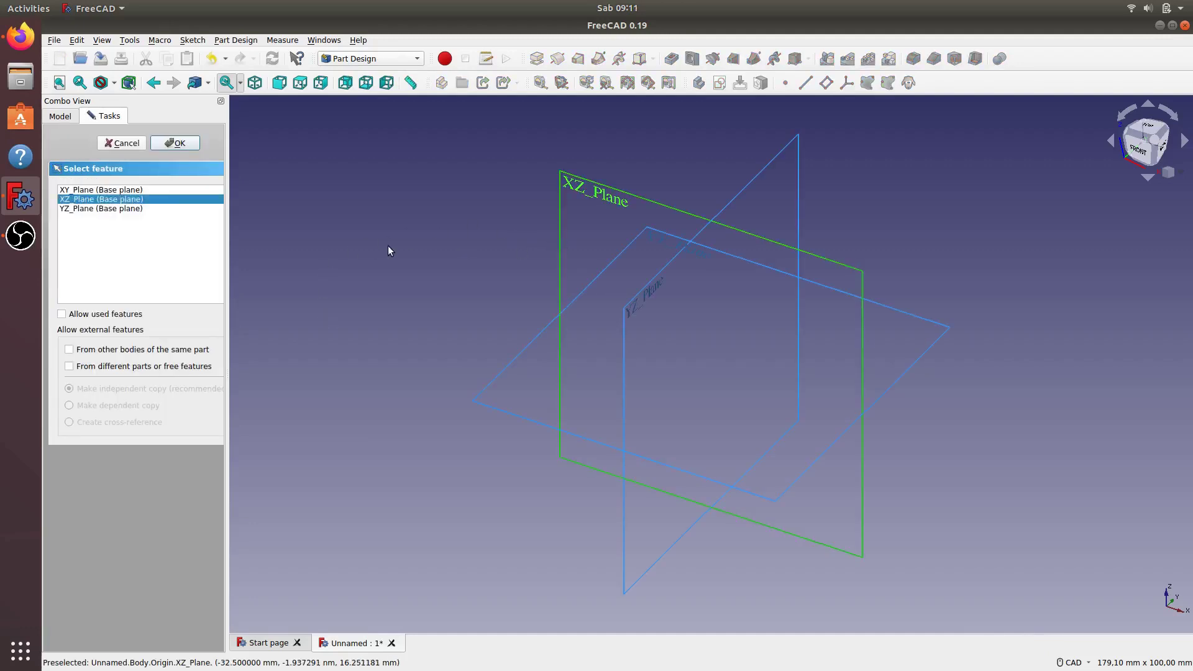
click(175, 143)
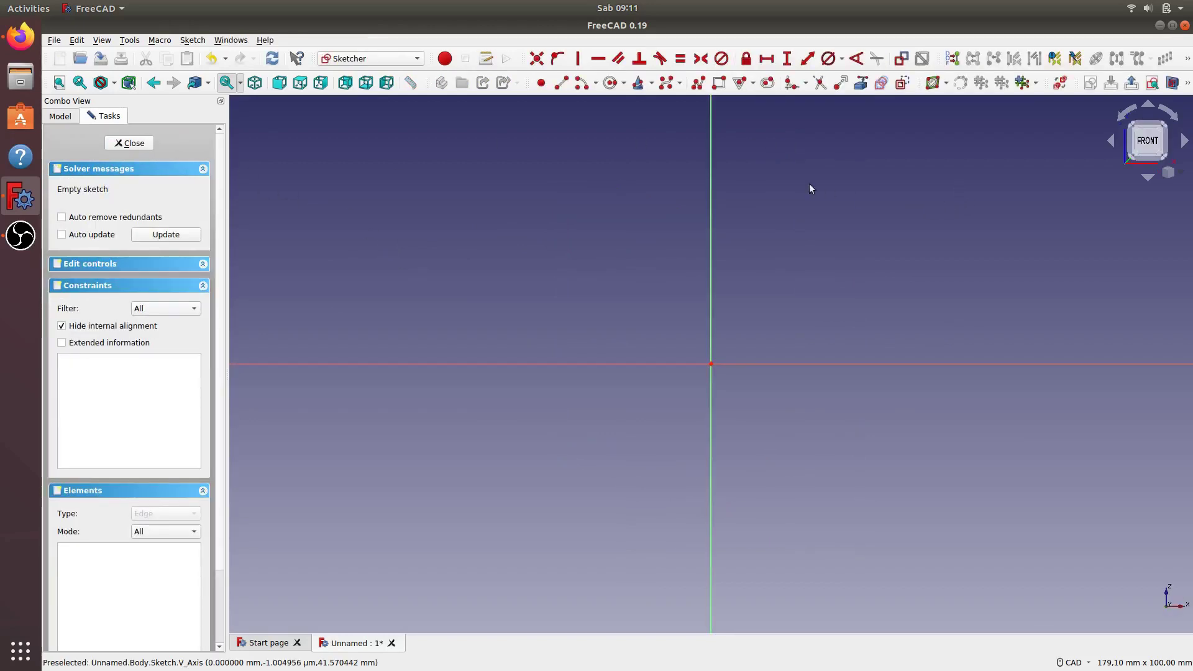
Step: Draw a circle centred on the sketch origin
click(612, 85)
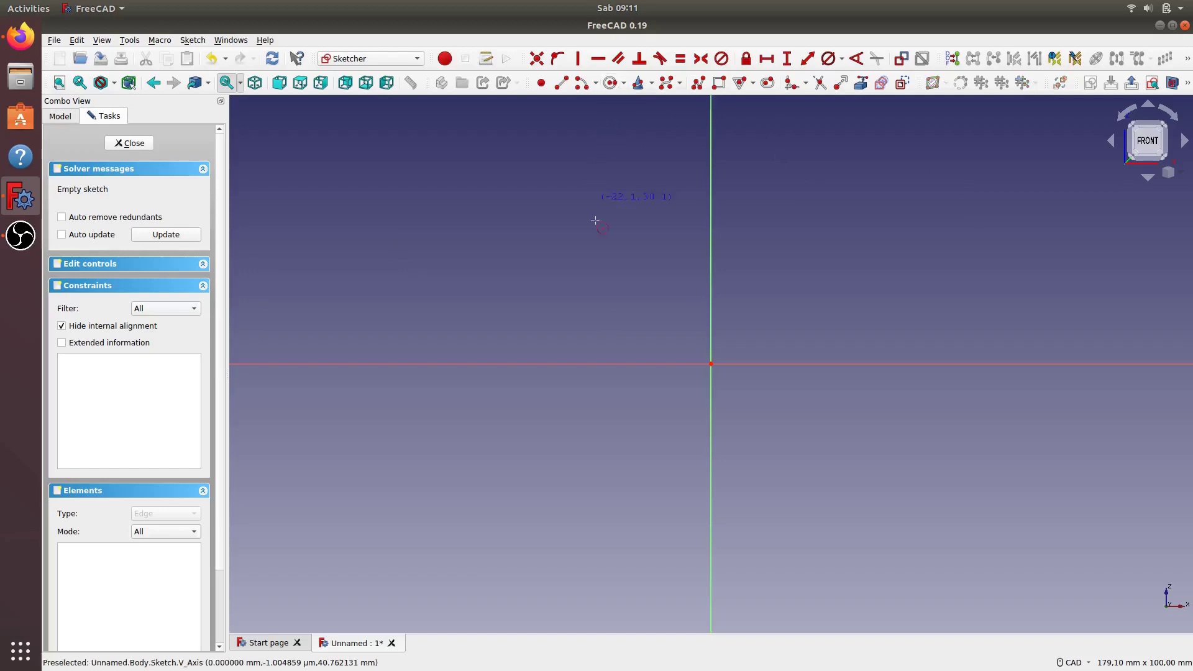
click(712, 364)
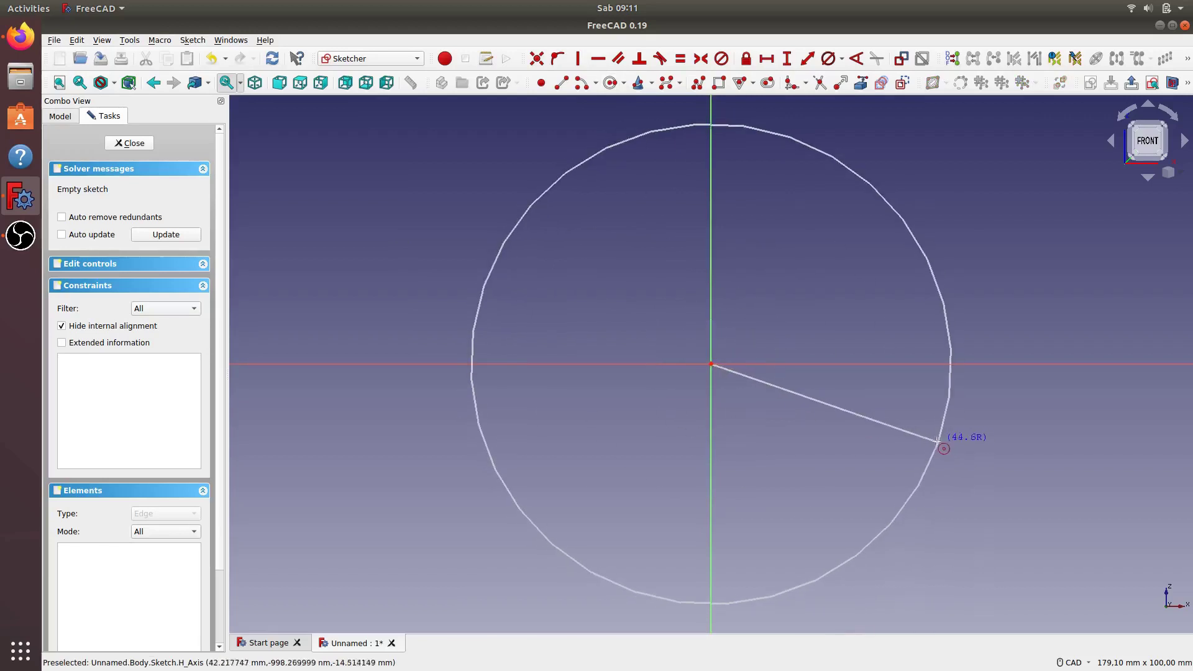
click(919, 413)
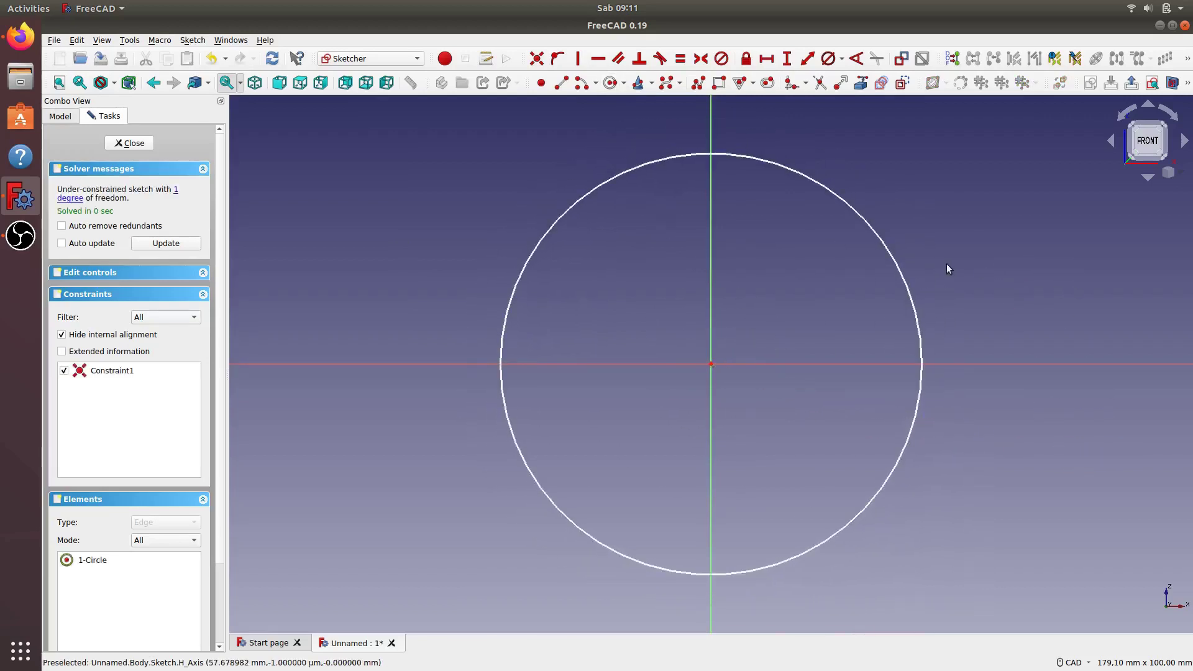
Step: Give the circle a 75 mm diameter constraint
click(898, 263)
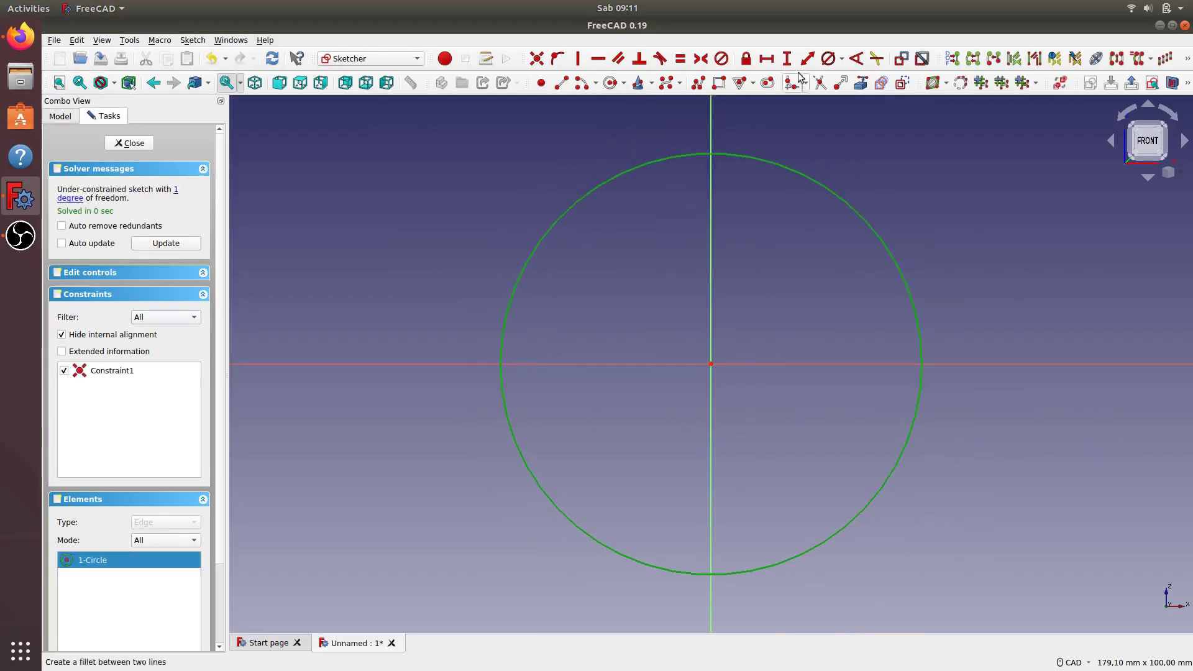
click(844, 64)
click(864, 89)
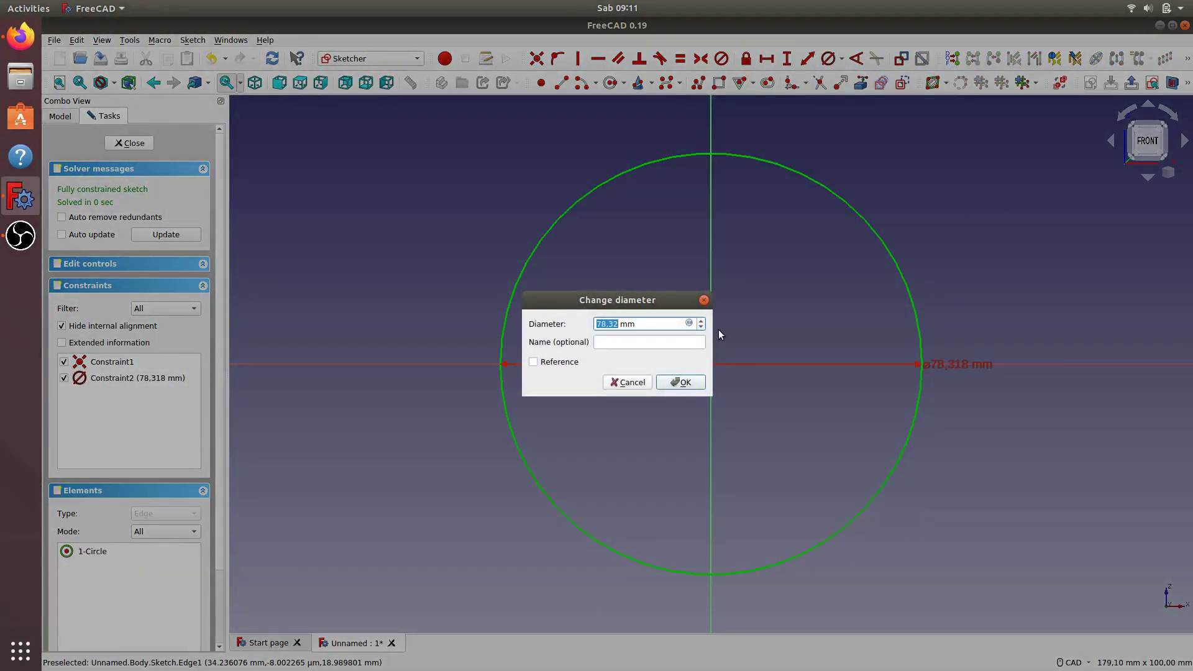
text(75)
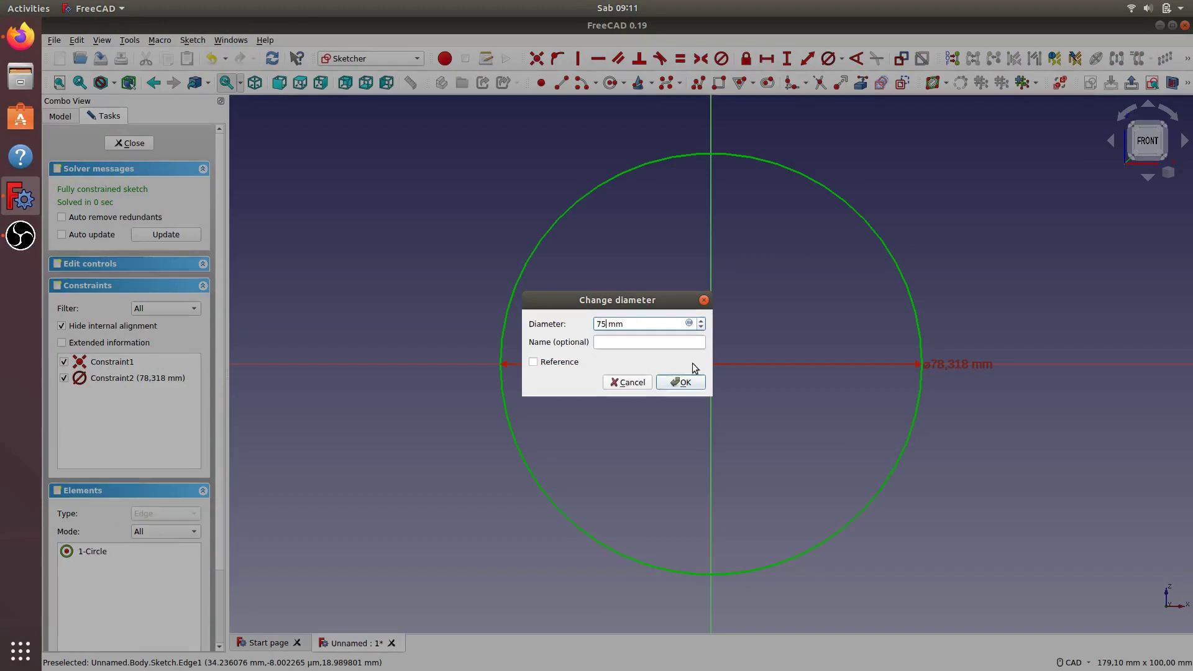
click(683, 387)
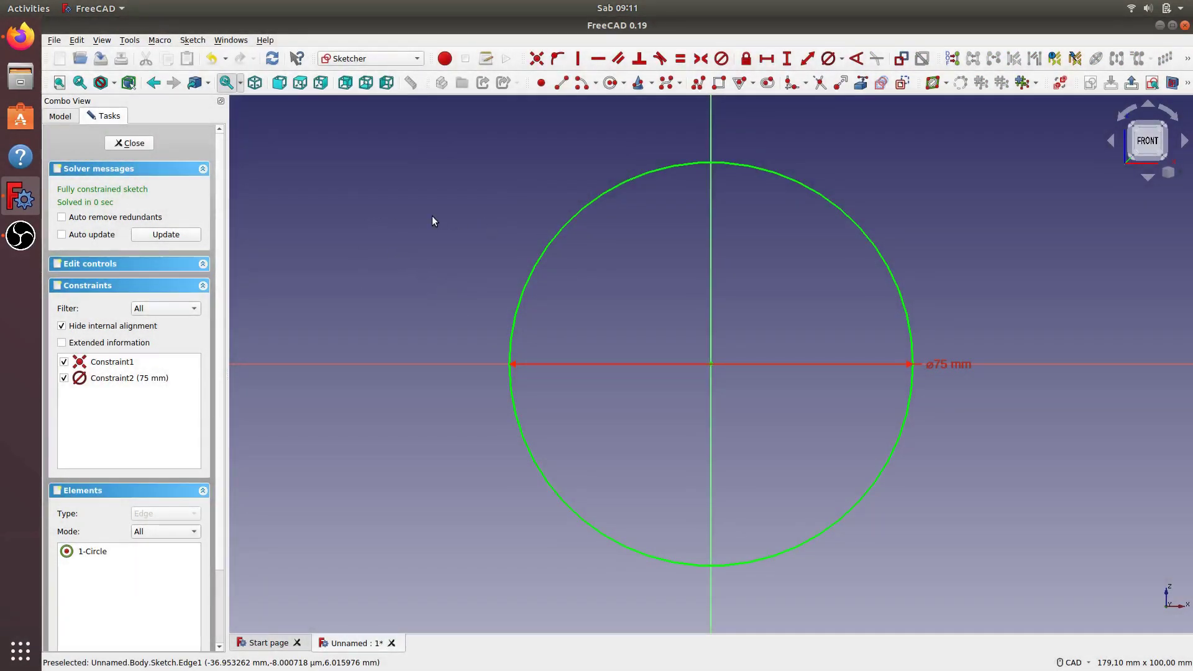
Step: Close the sketch and pad the circle to a 5 mm thick disc
click(136, 144)
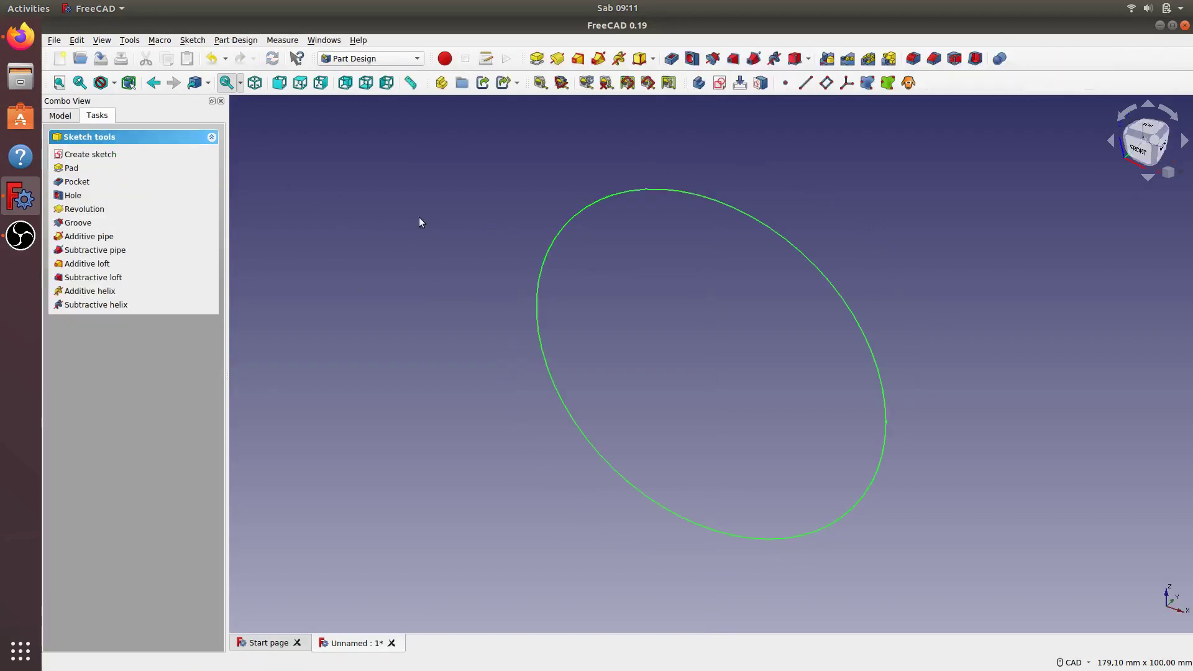
click(537, 58)
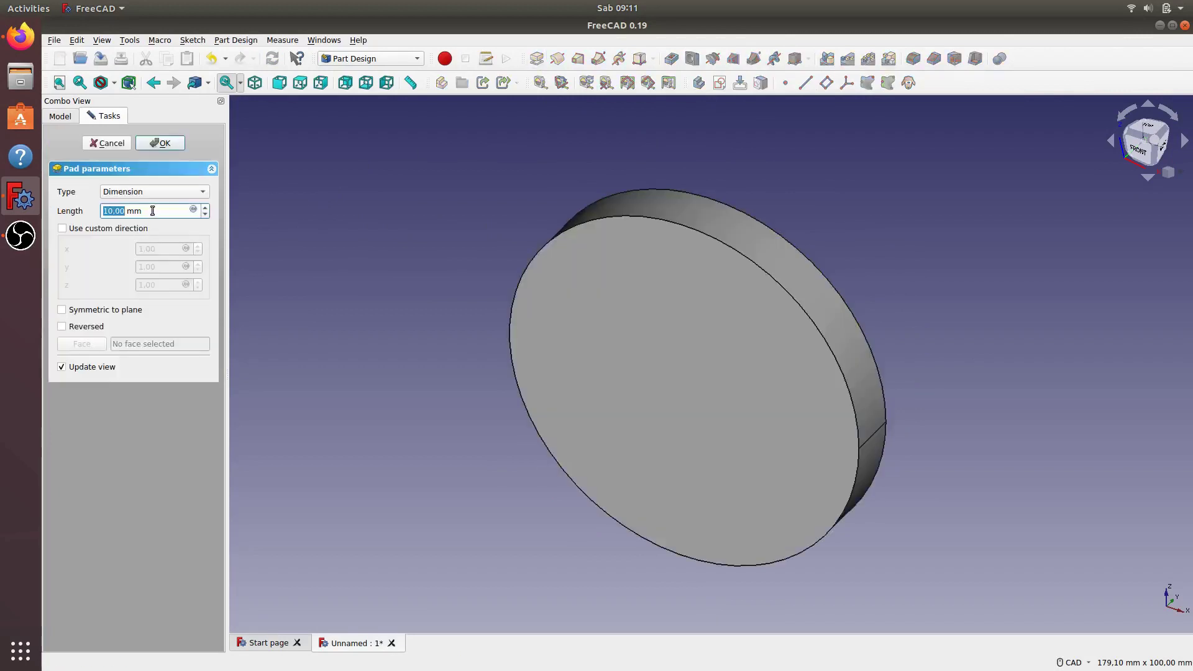
drag(152, 211, 97, 212)
text(5)
click(162, 143)
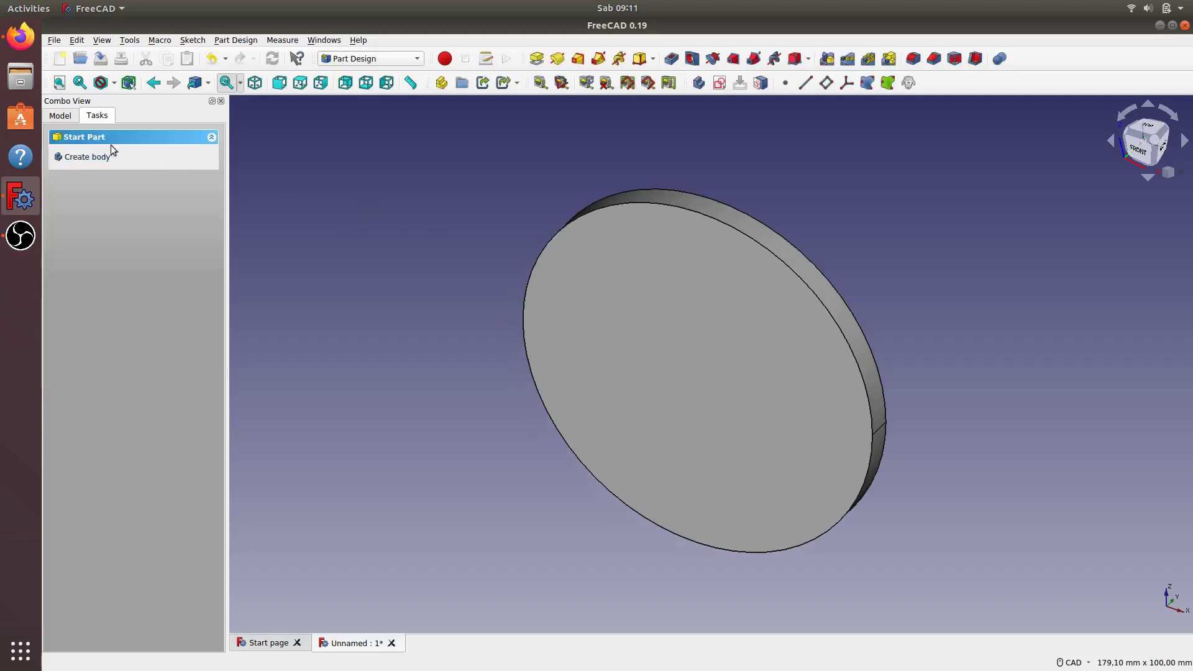
click(60, 116)
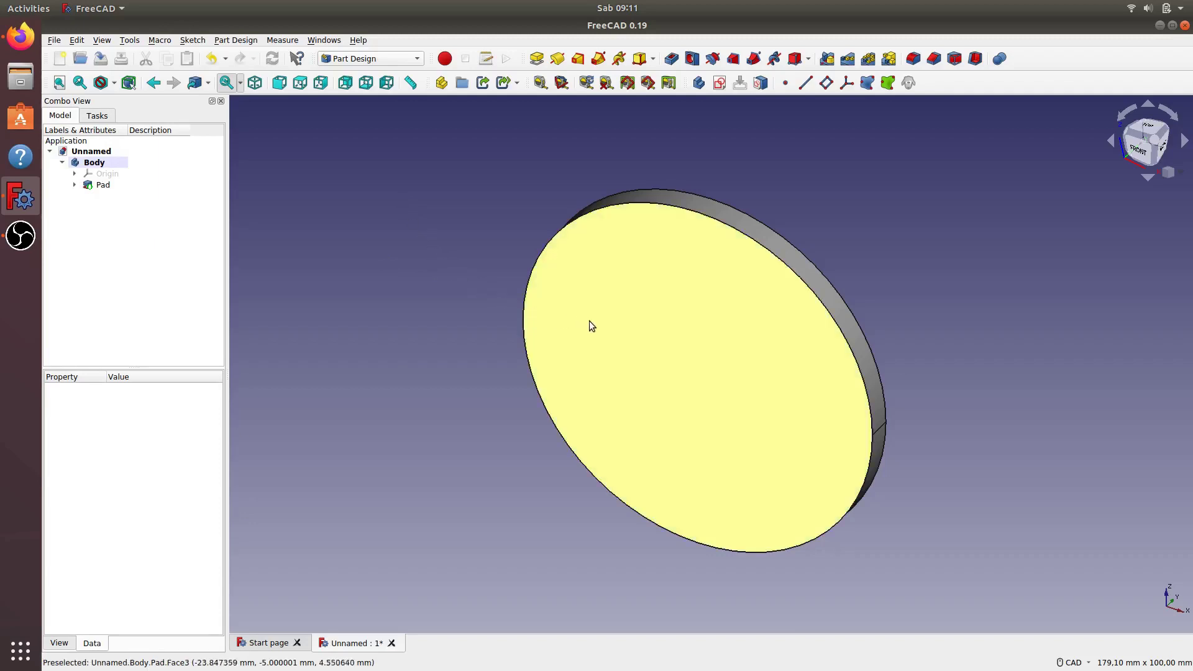
Step: Open a sketch on the disc's flat face and draw a rectangle extending past both sides of the disc
click(594, 324)
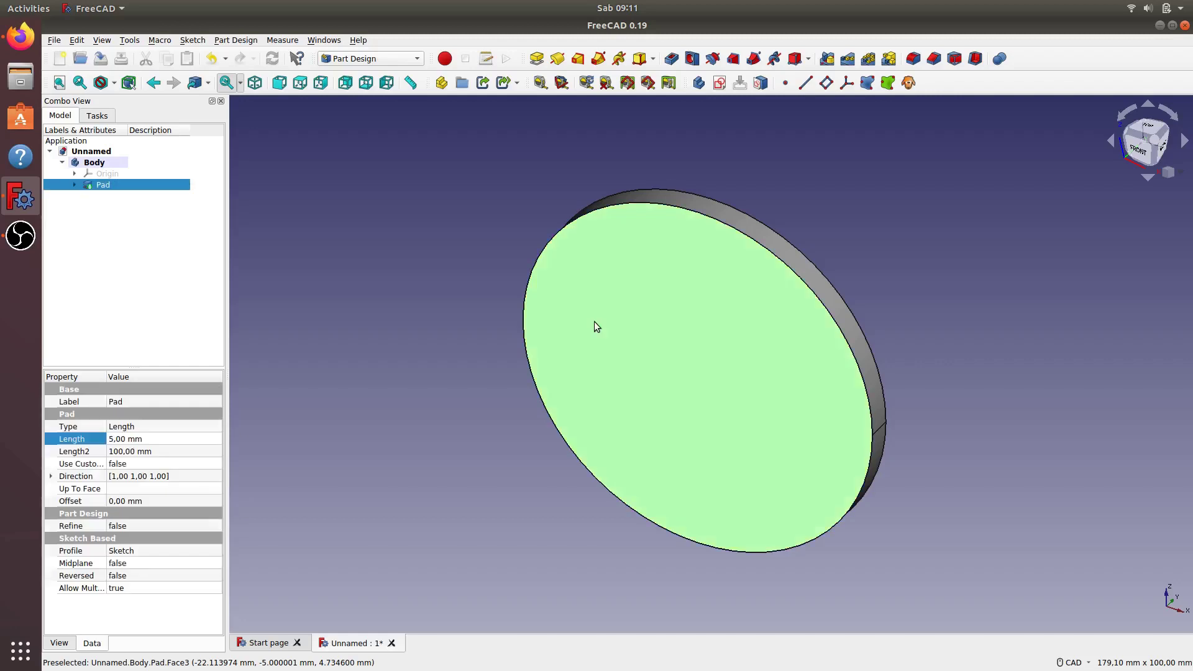
click(720, 84)
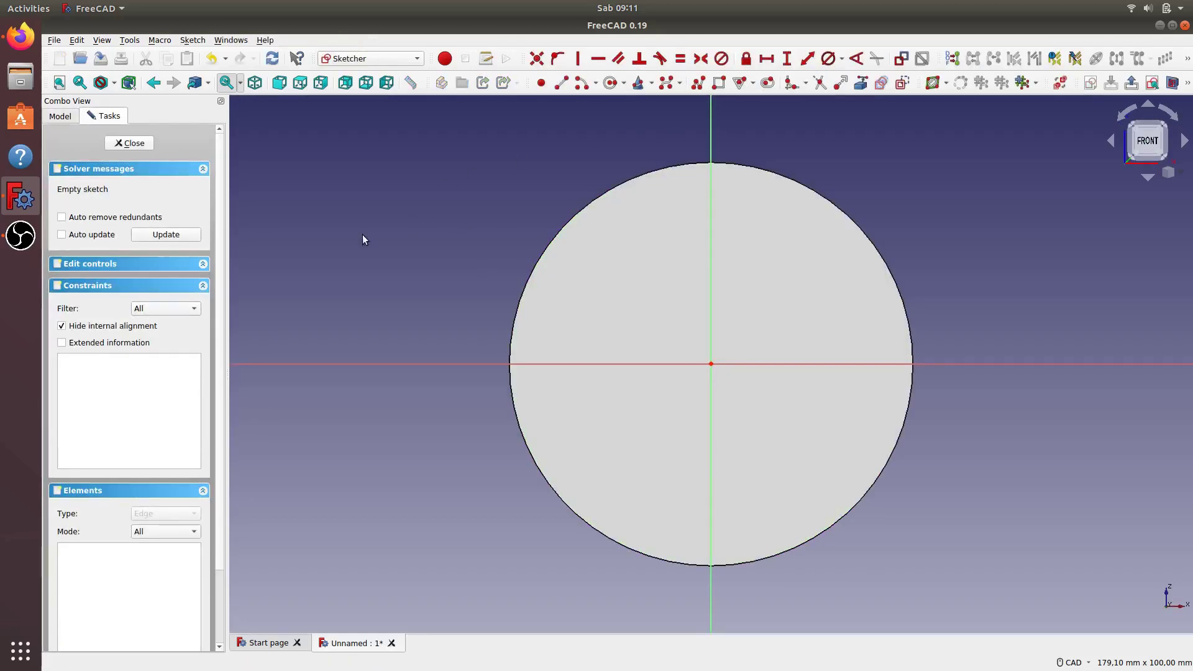
click(720, 85)
click(470, 309)
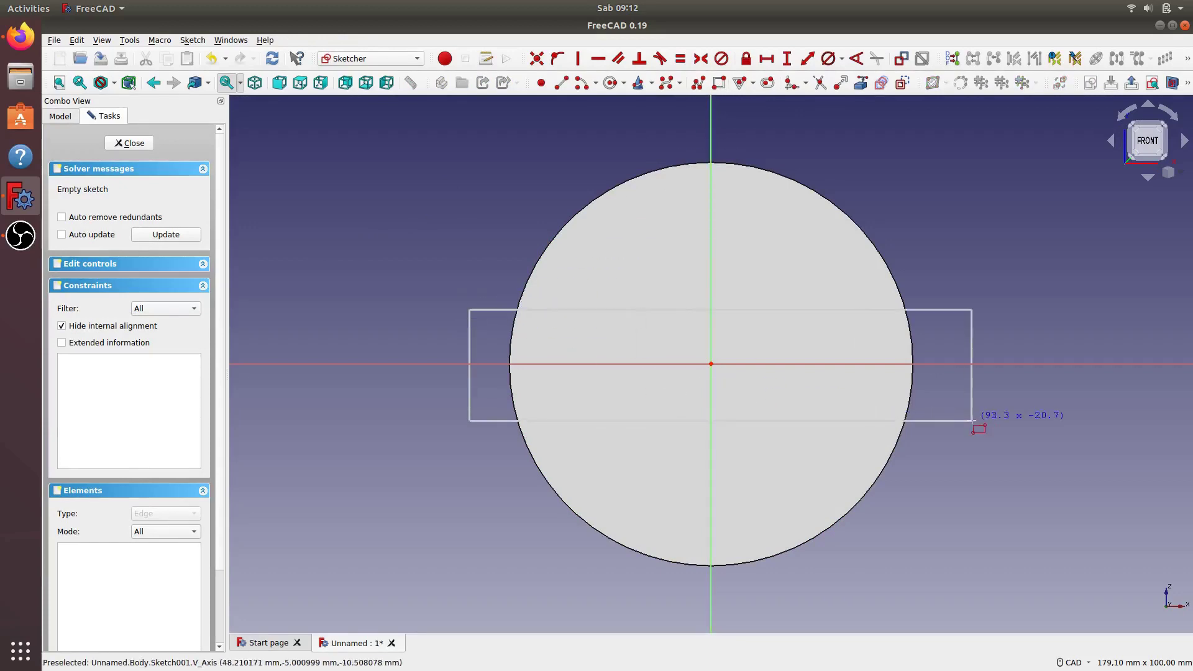
click(953, 410)
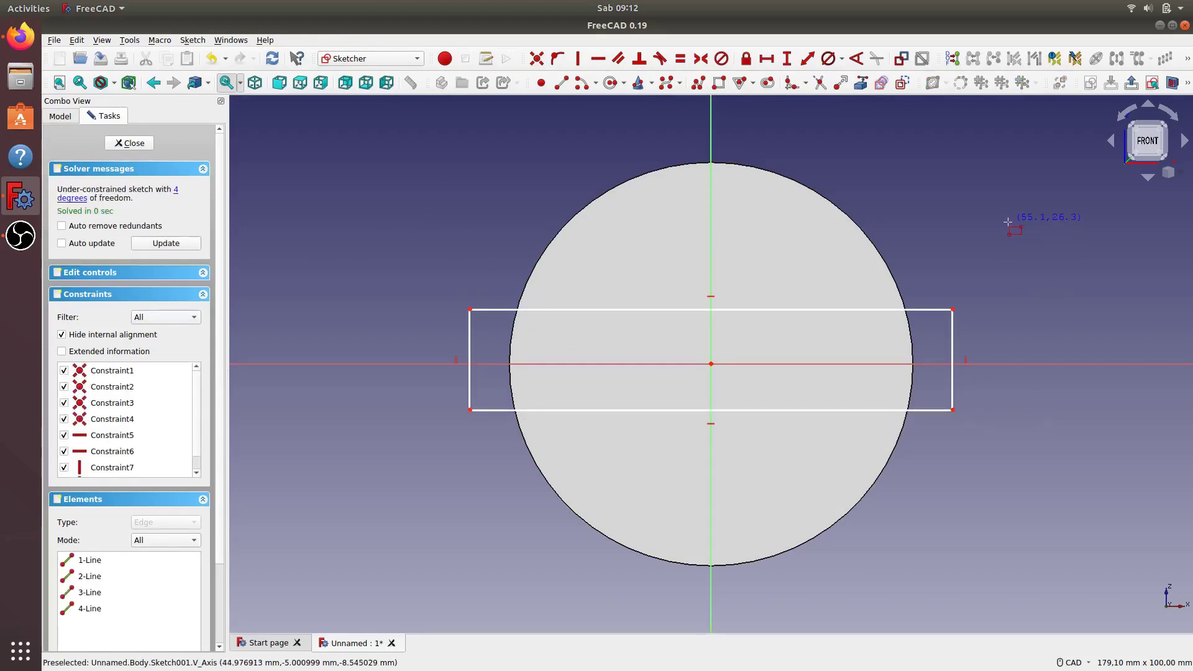
key(Escape)
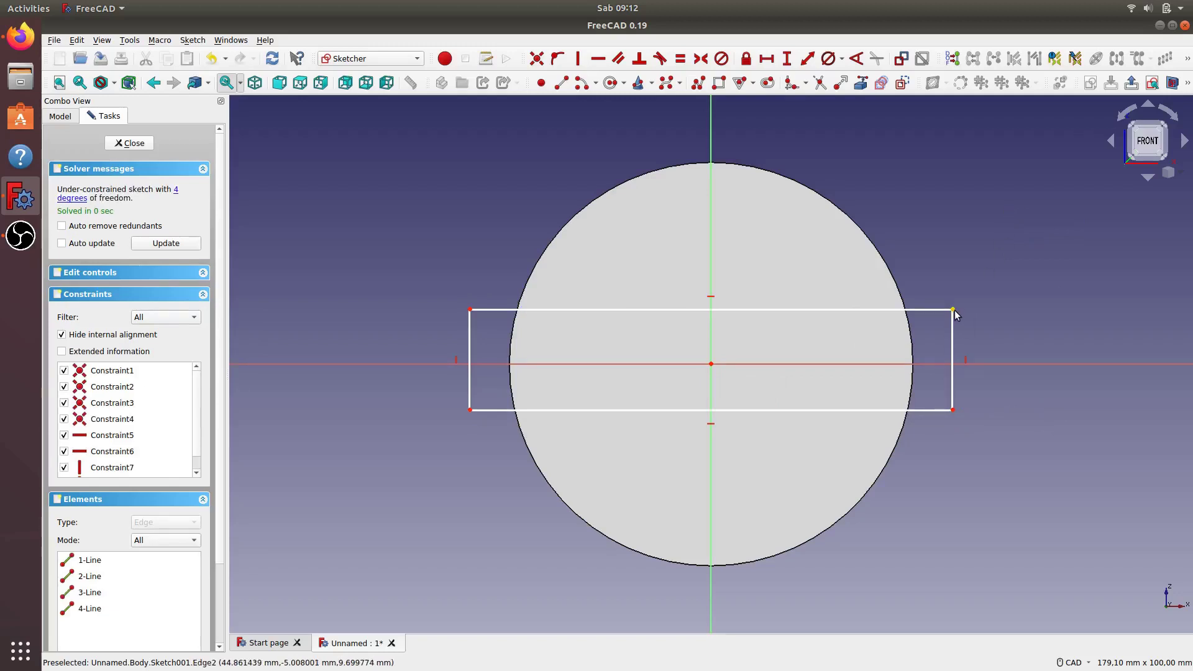
click(953, 309)
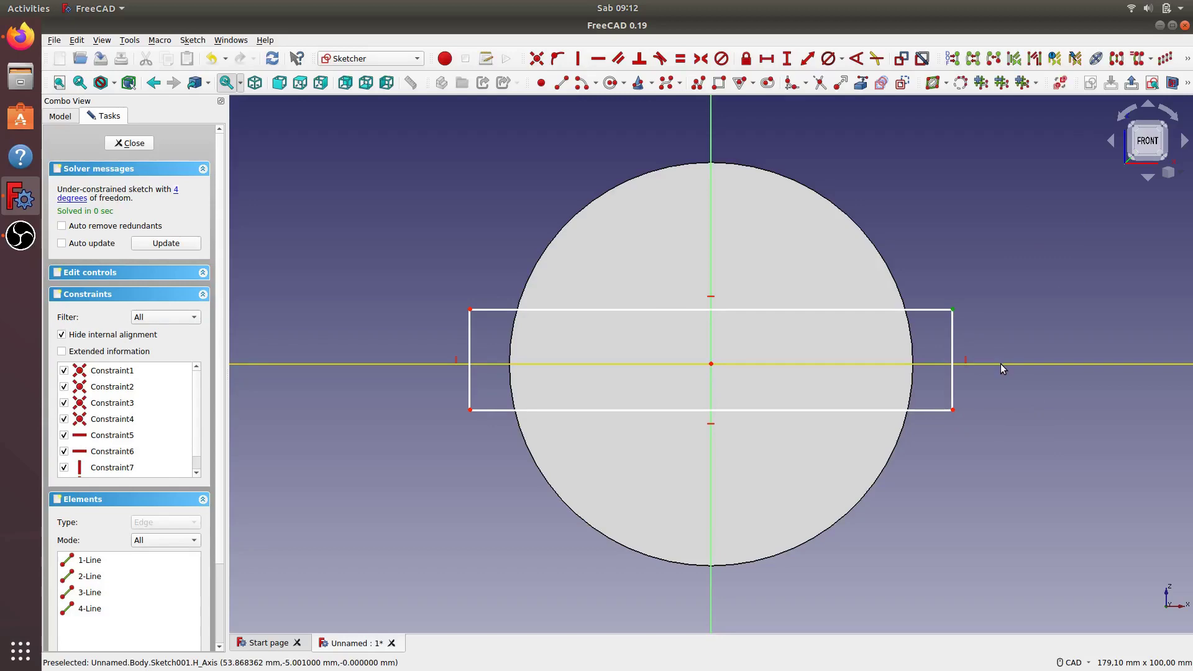
Step: Set the rectangle's top-right corner 10 mm above the horizontal axis
click(1001, 364)
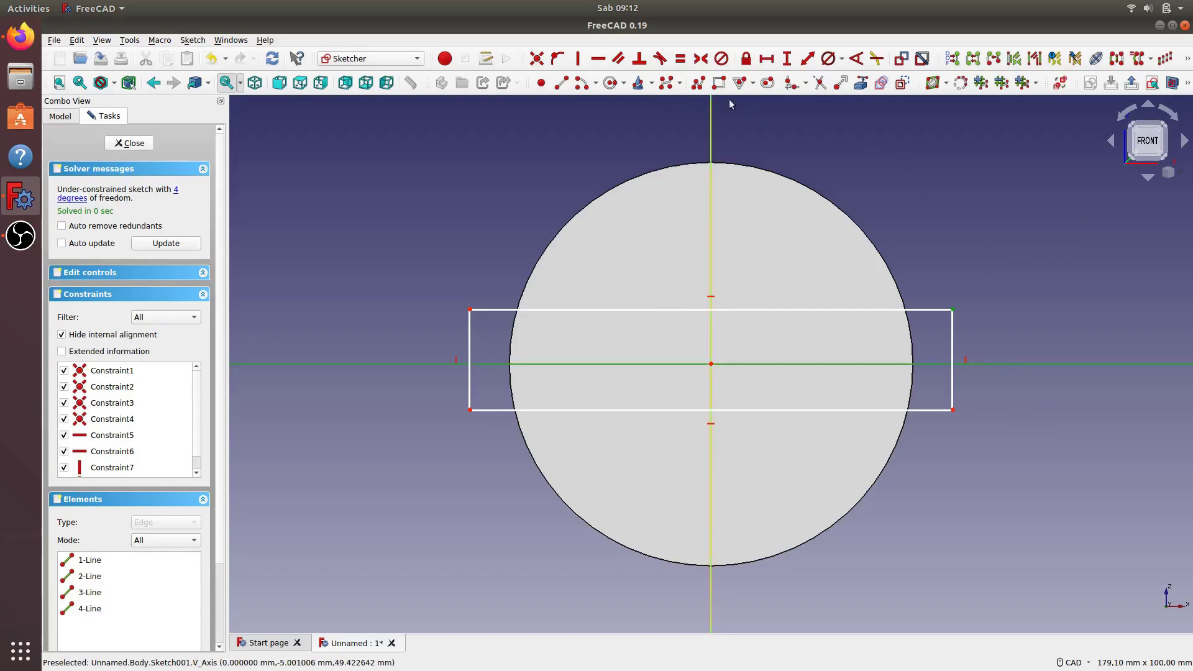
click(787, 59)
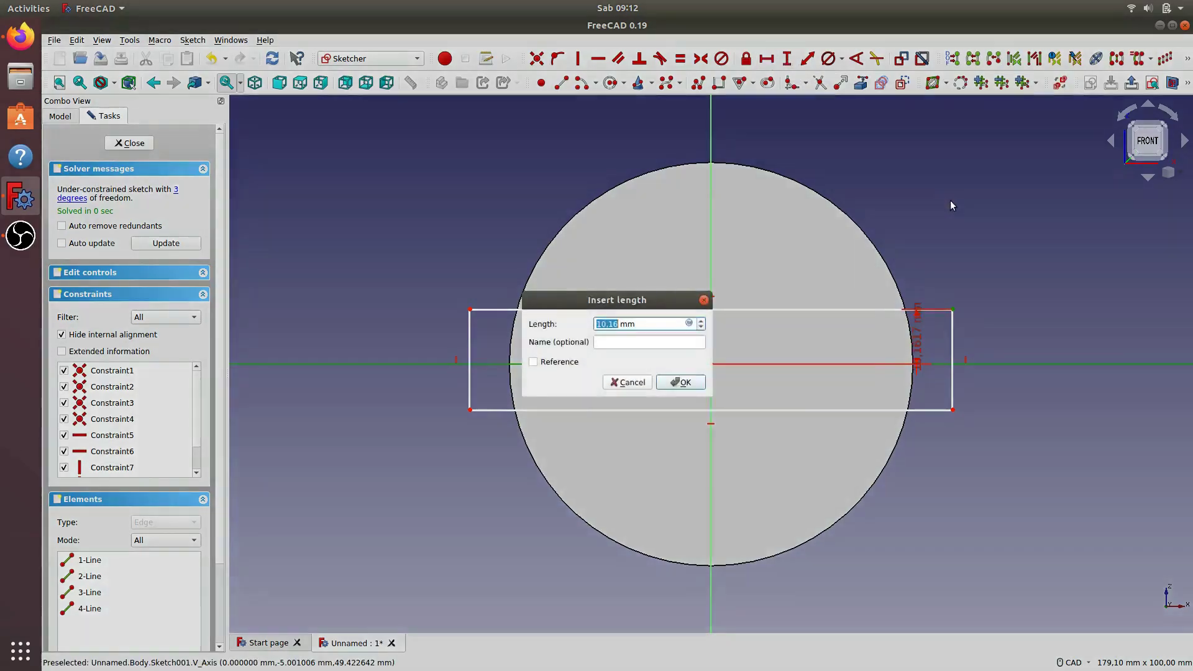
text(1)
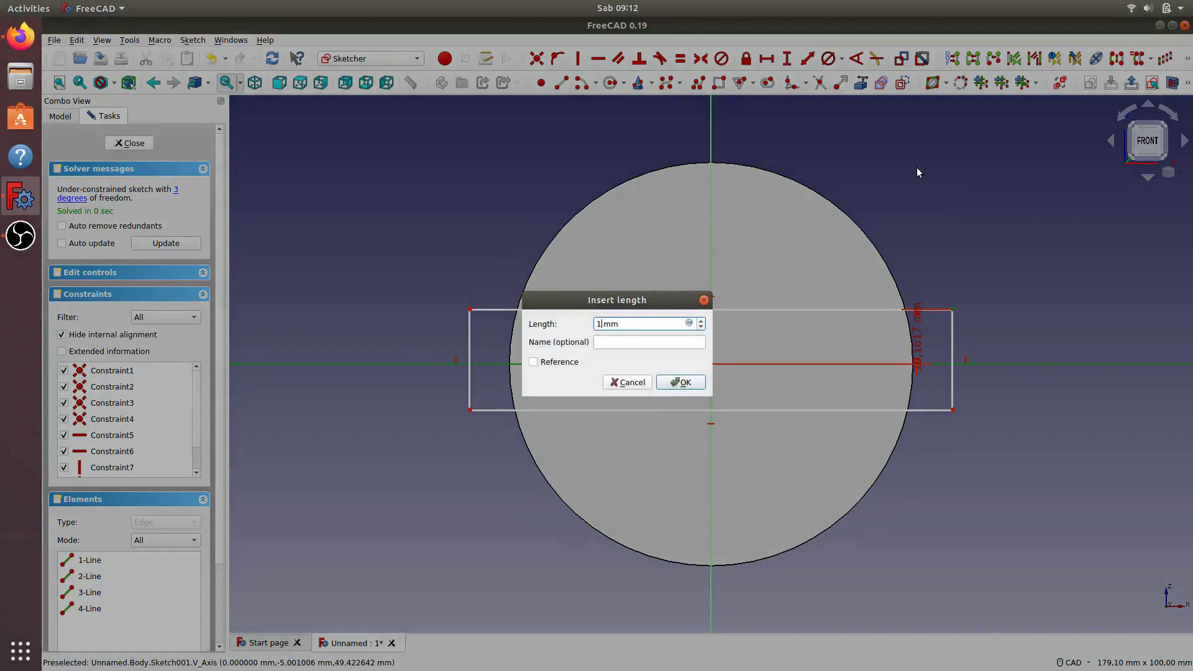
text(0)
click(673, 386)
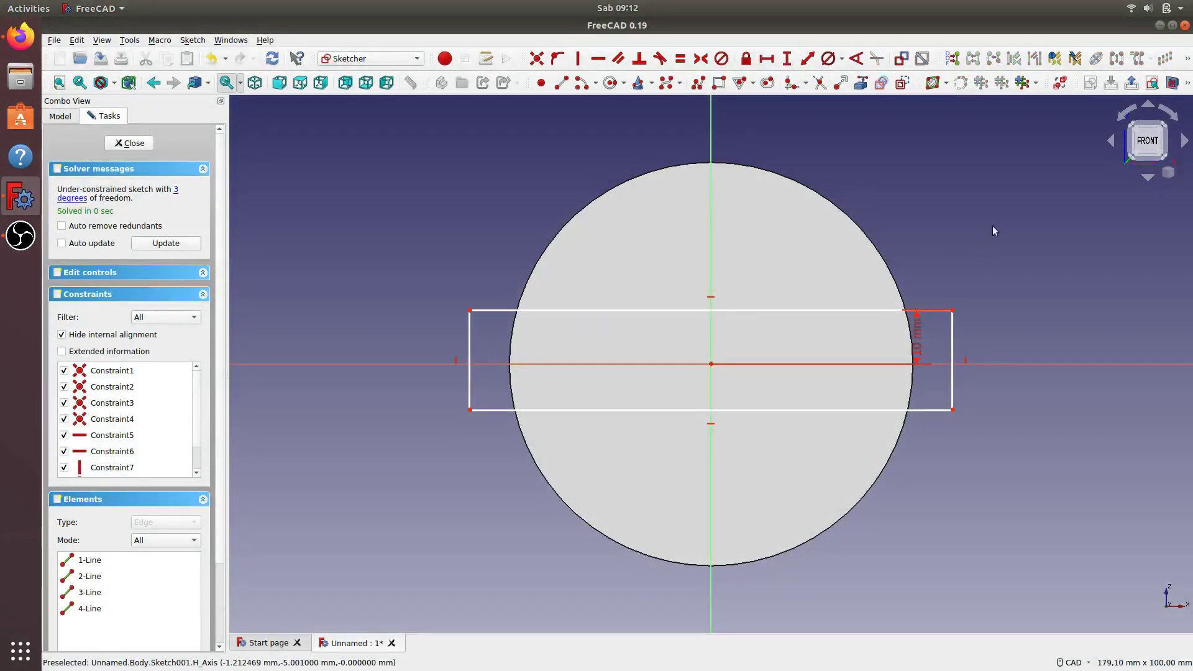
Step: Constrain the rectangle's right edge to 20 mm and move its label aside
click(954, 337)
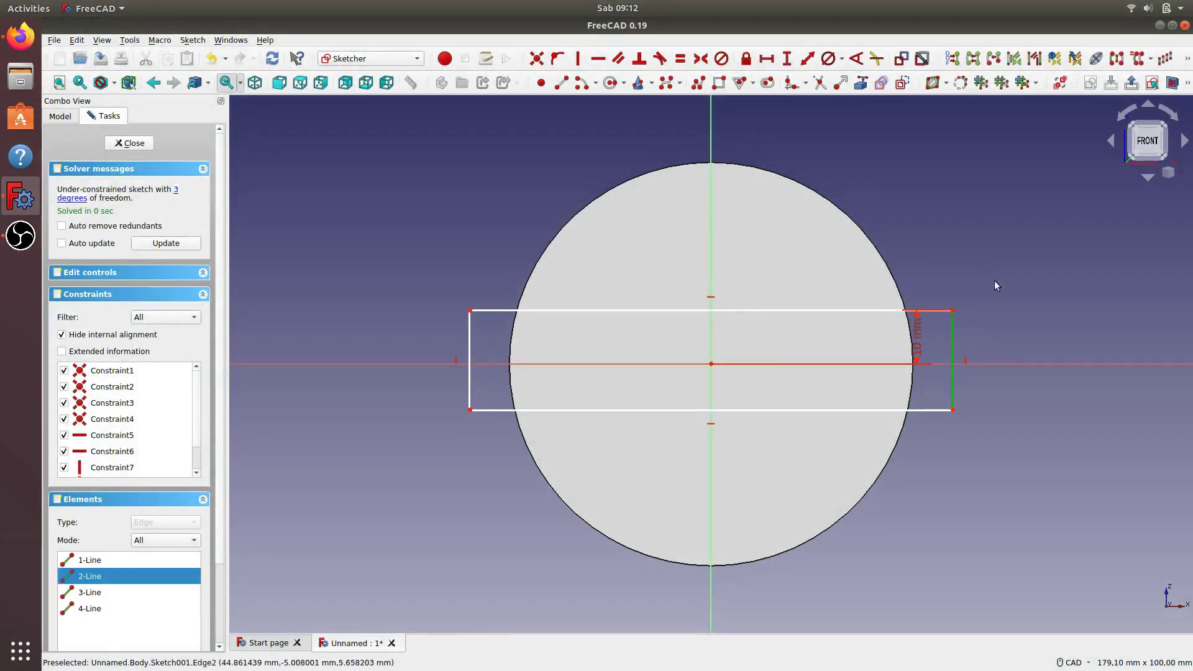
click(787, 61)
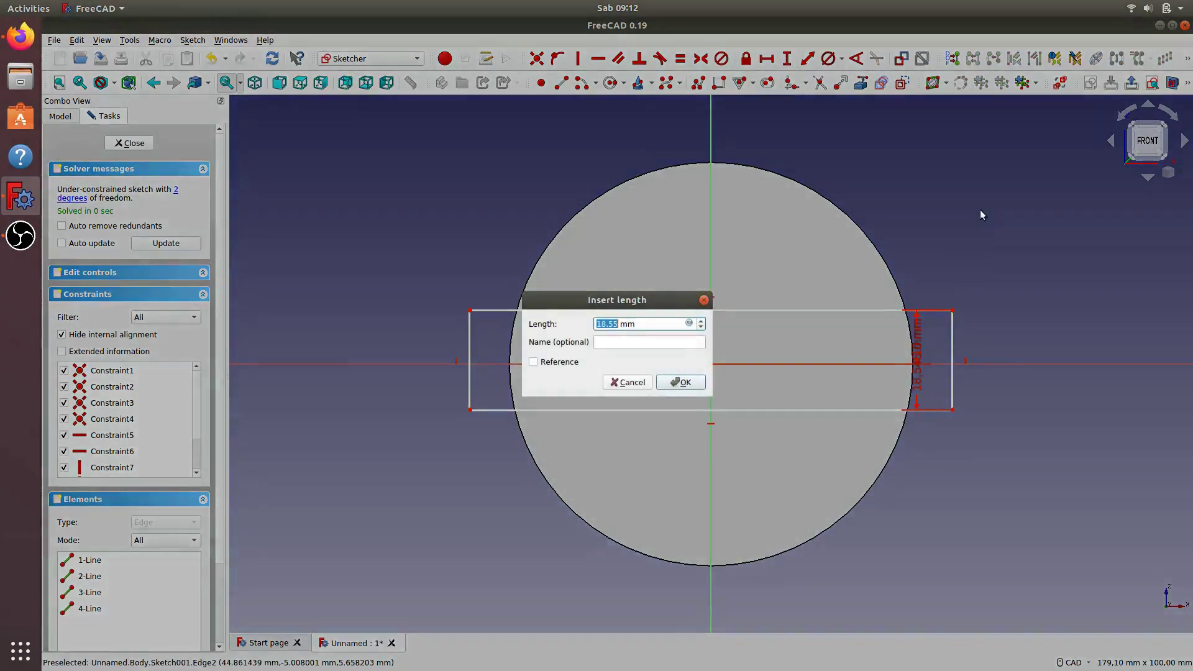
text(20)
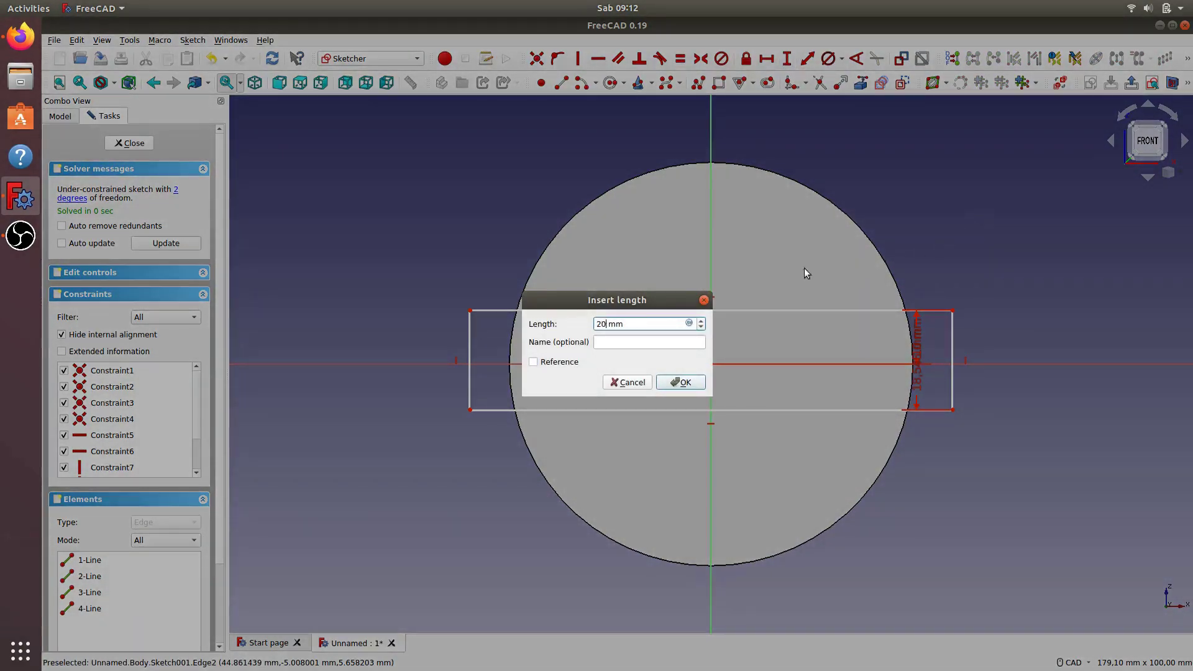
click(694, 384)
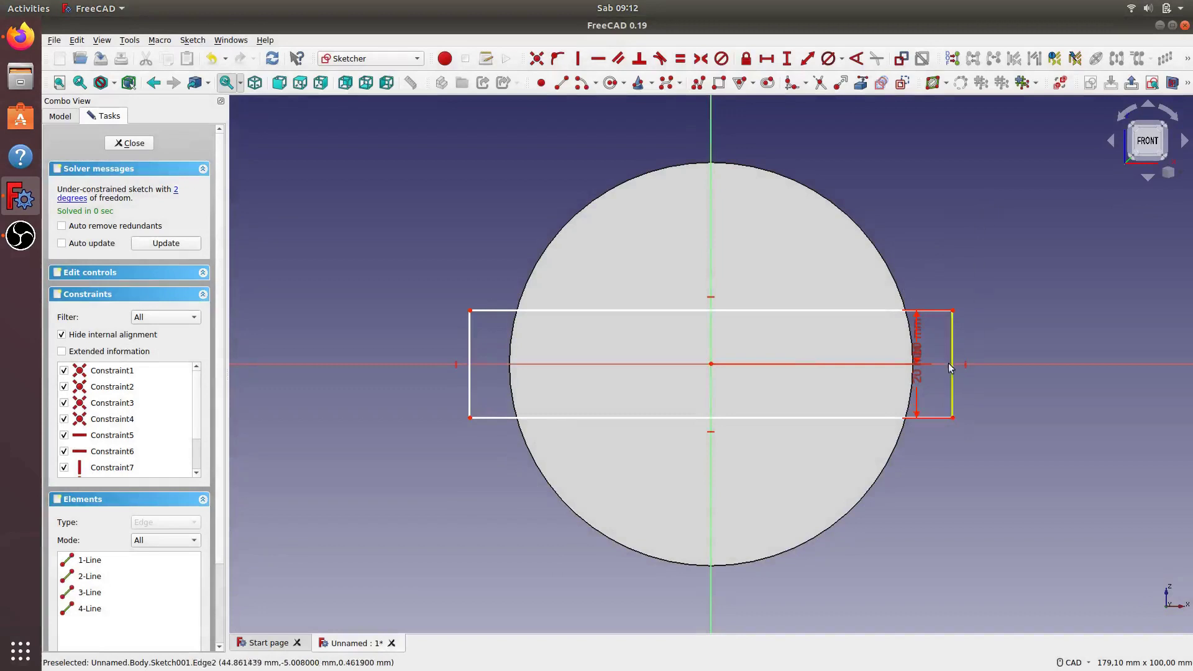
drag(918, 383, 993, 376)
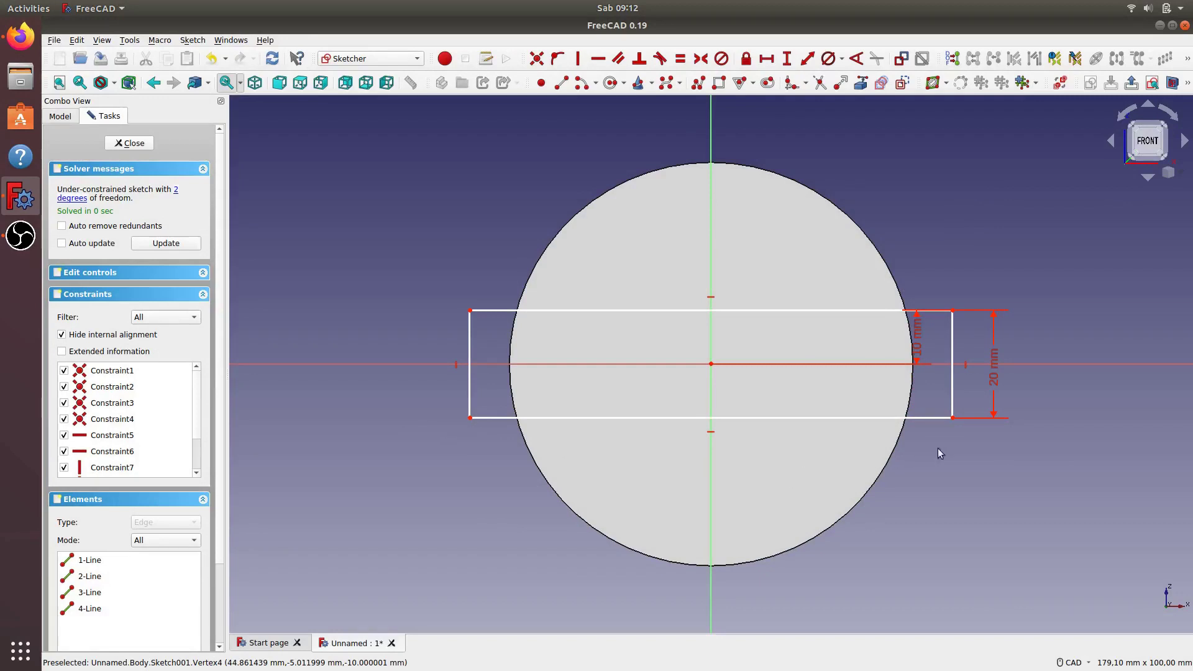
Step: Place the lower-right corner 45 mm horizontally from the vertical axis
click(952, 418)
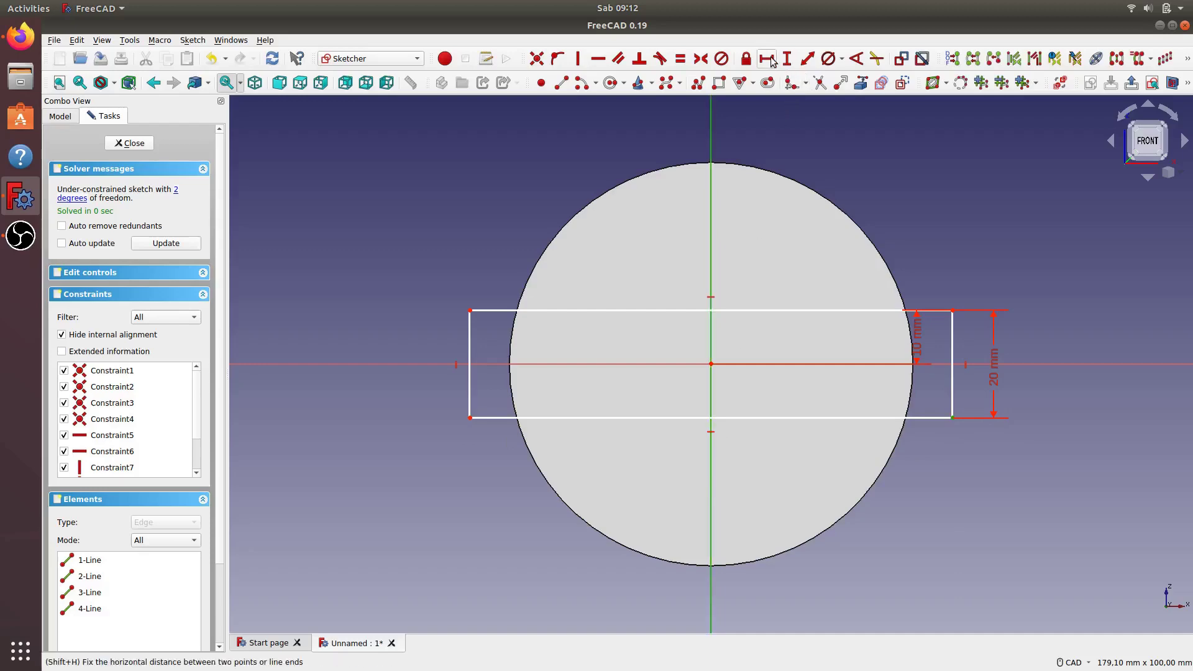
click(768, 59)
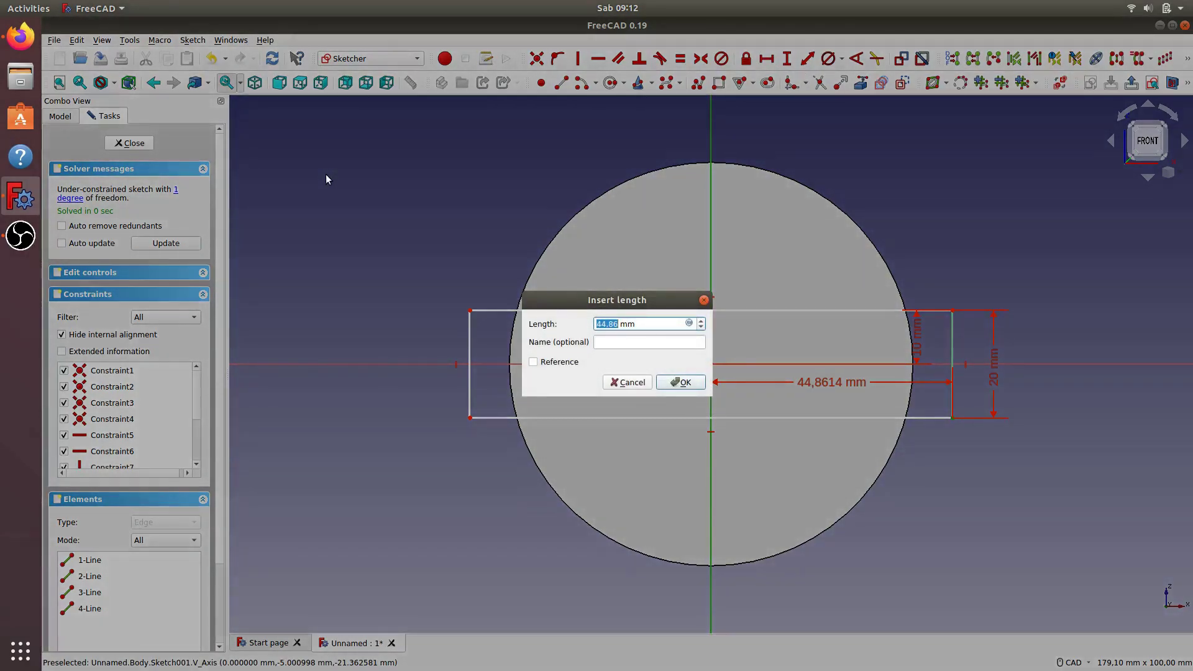
text(45)
click(684, 382)
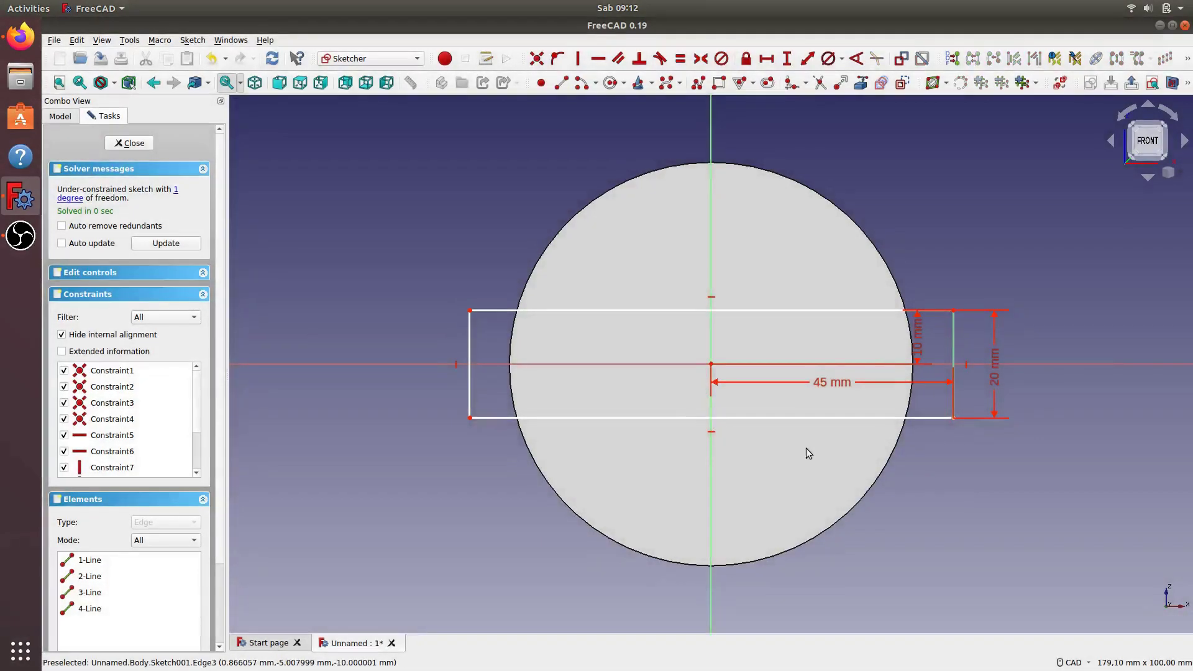
Step: Constrain the bottom edge to 90 mm, move both dimensions below, and close the sketch
click(792, 417)
click(771, 62)
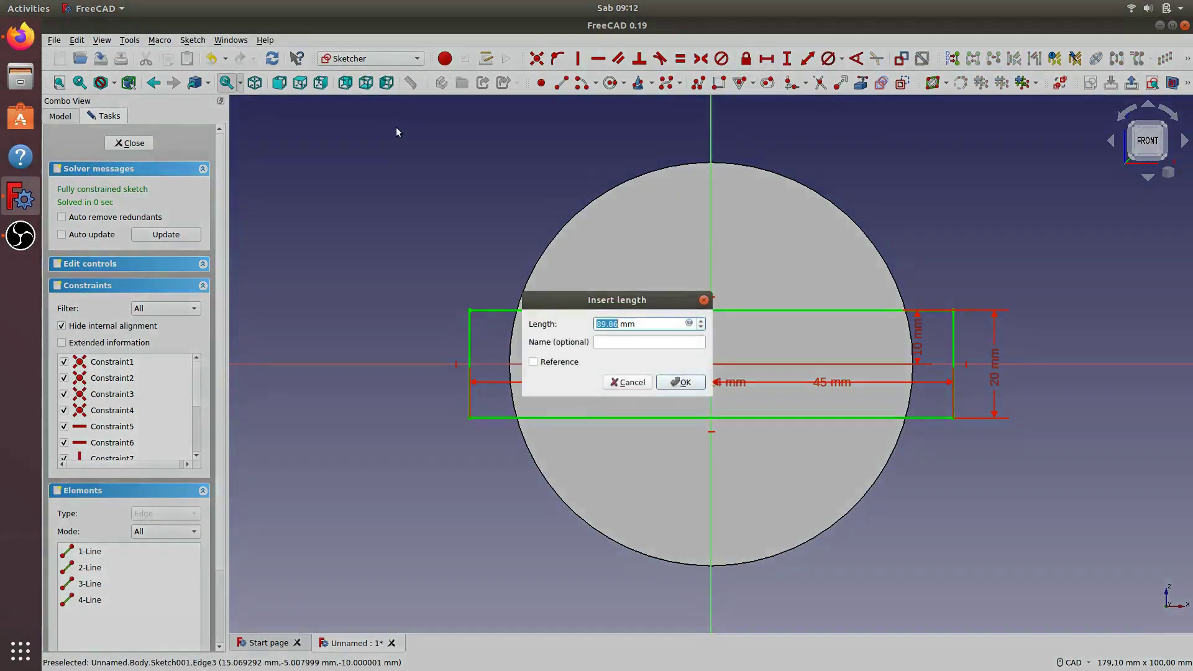
text(90)
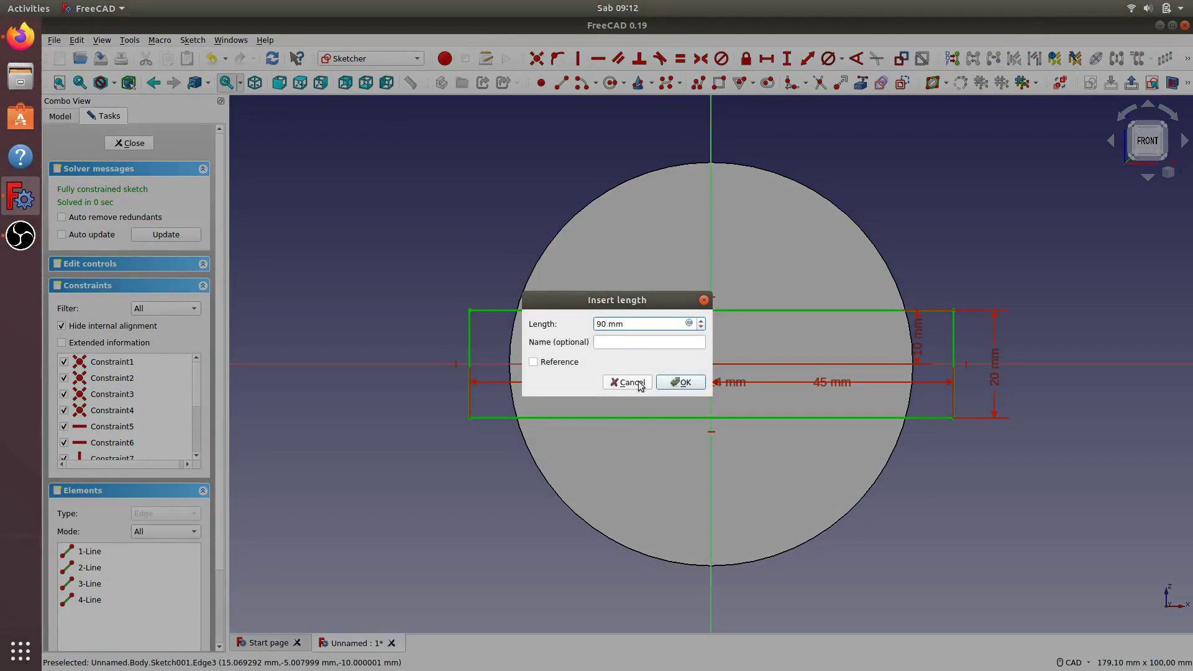
click(684, 382)
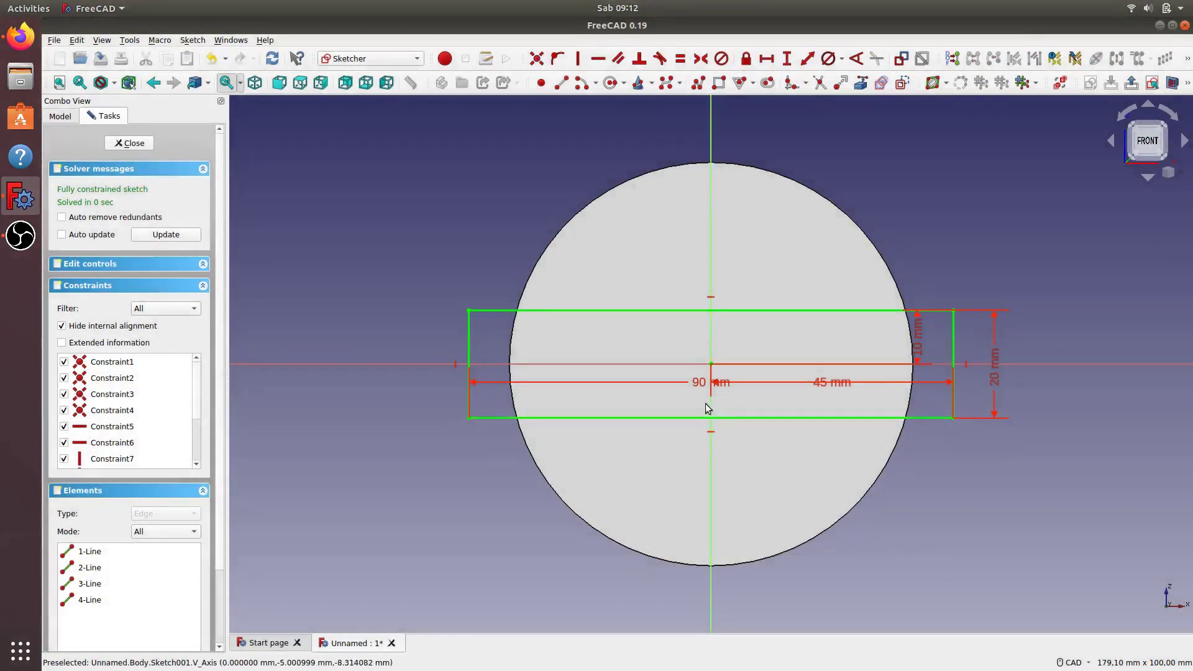
drag(700, 384, 704, 481)
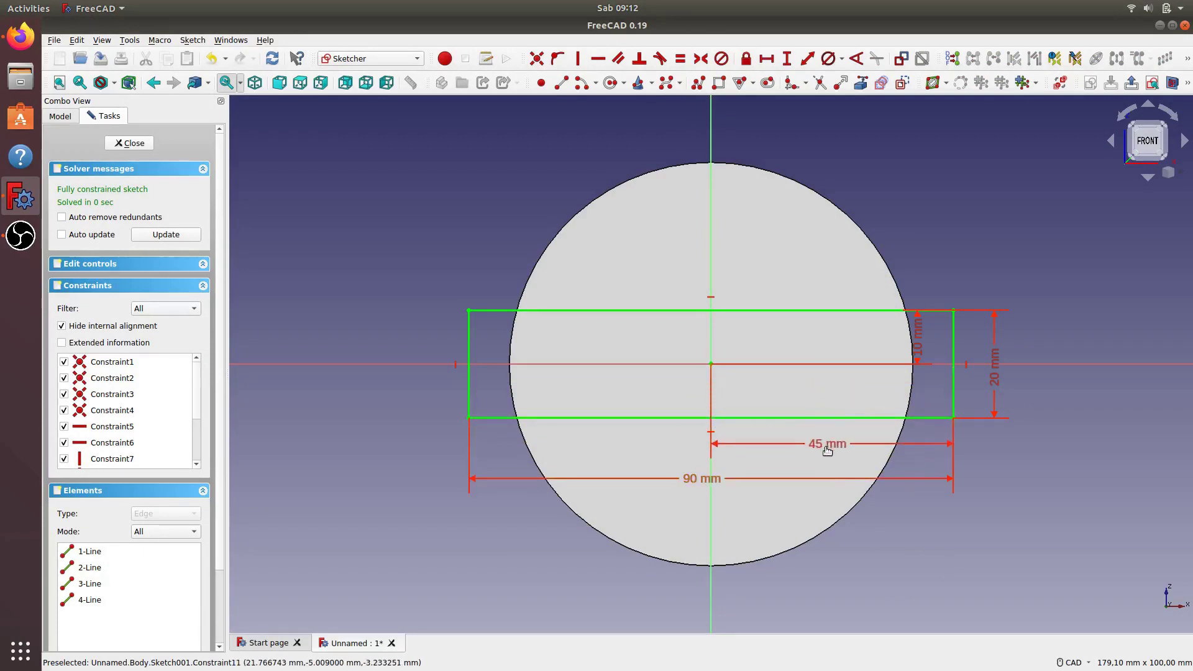
drag(830, 385, 831, 457)
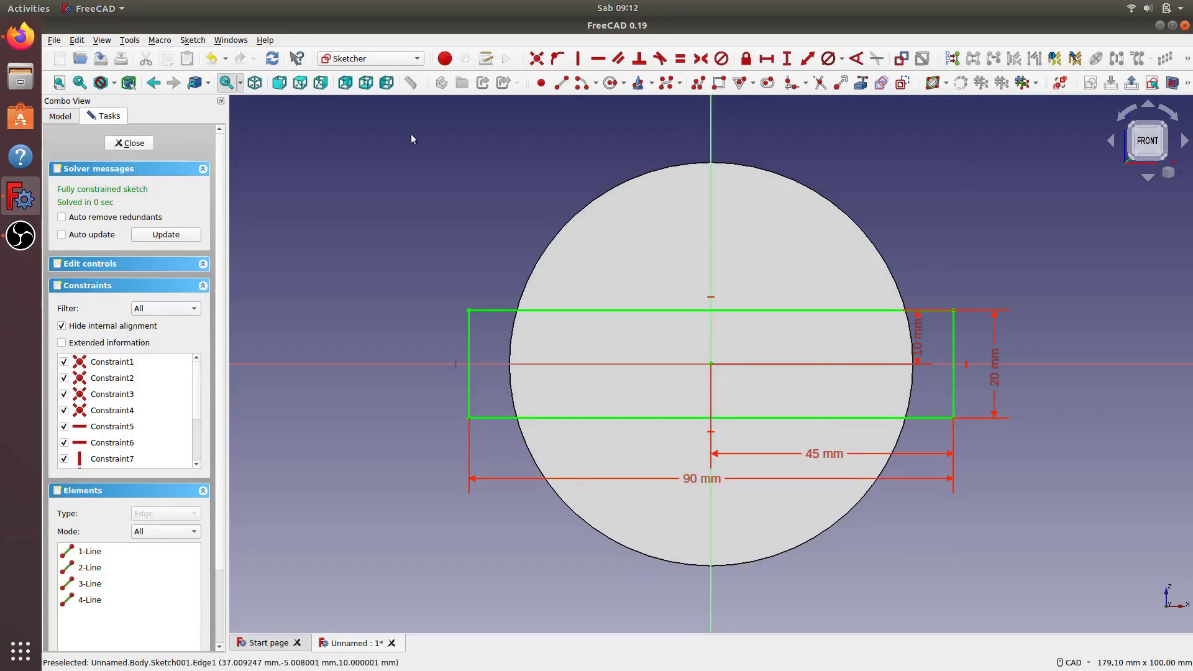
click(128, 143)
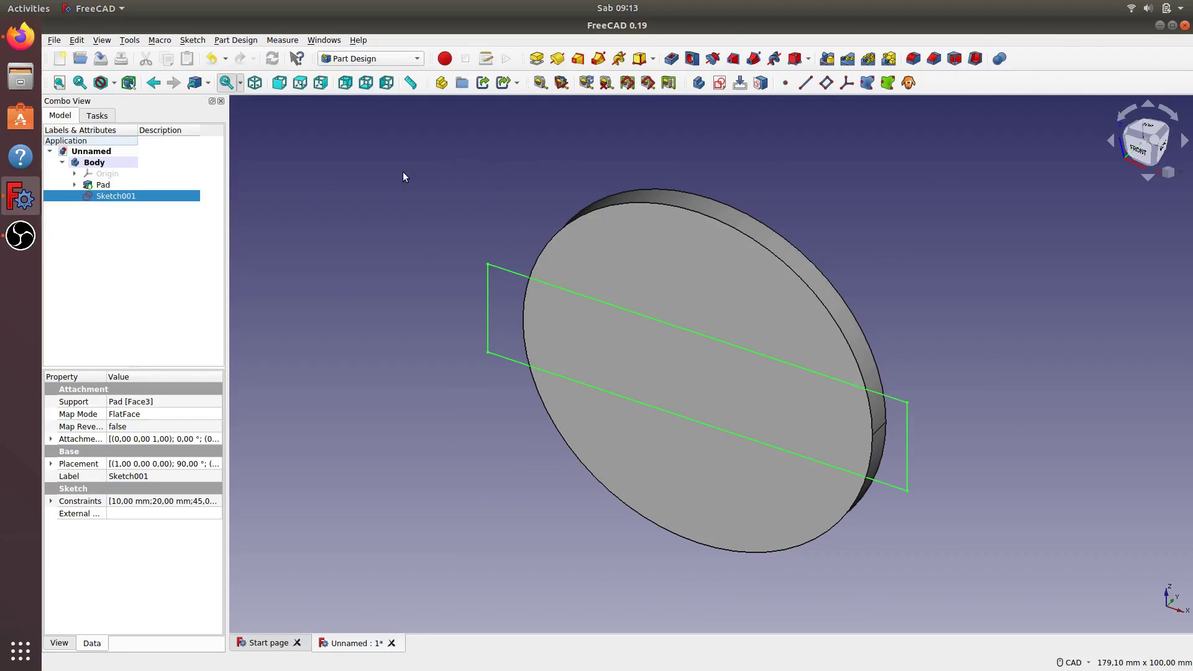
Step: Pocket Sketch001 into the disc to a depth of 1 mm
click(671, 59)
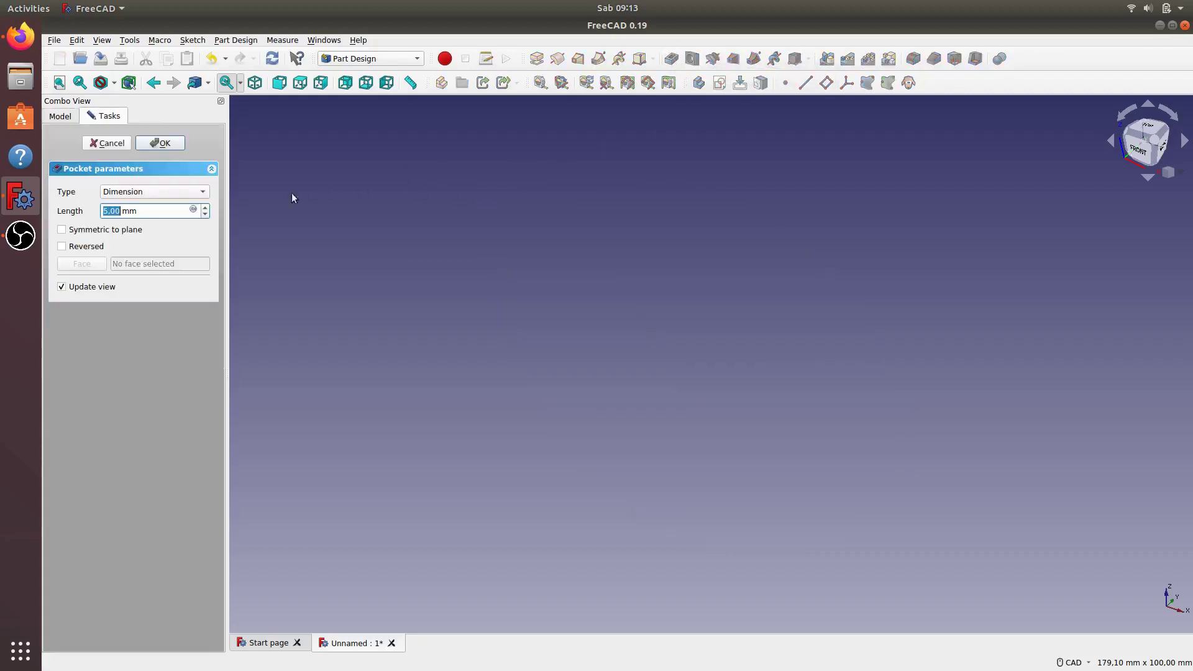
click(109, 212)
key(BackSpace)
text(1)
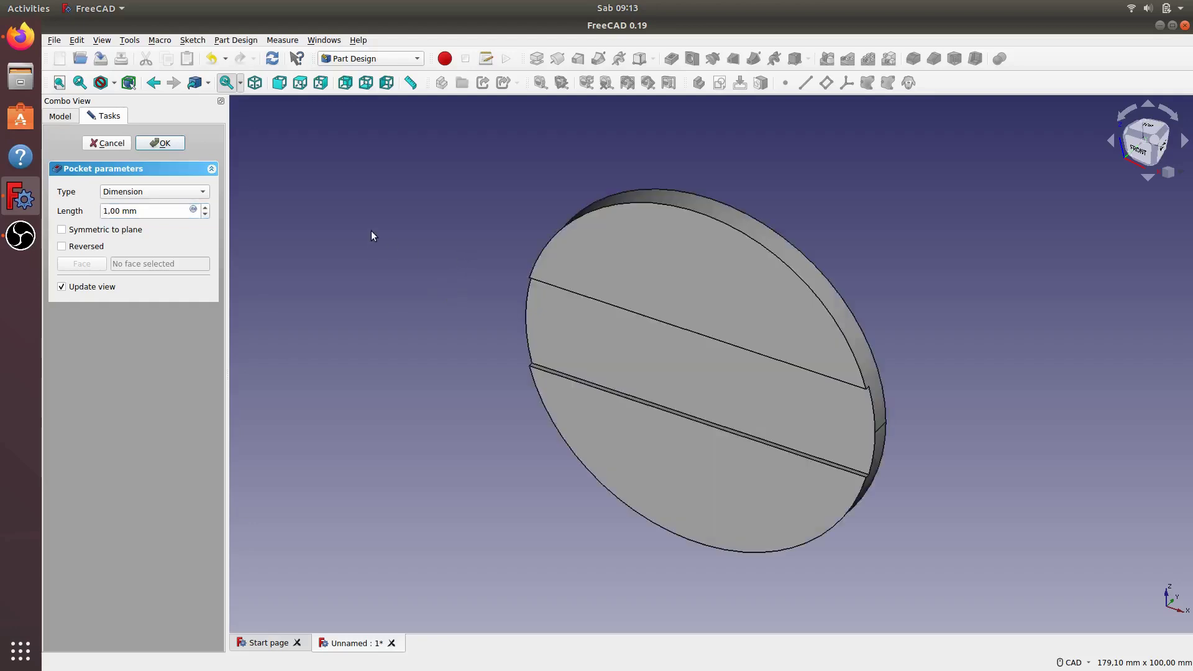
click(161, 143)
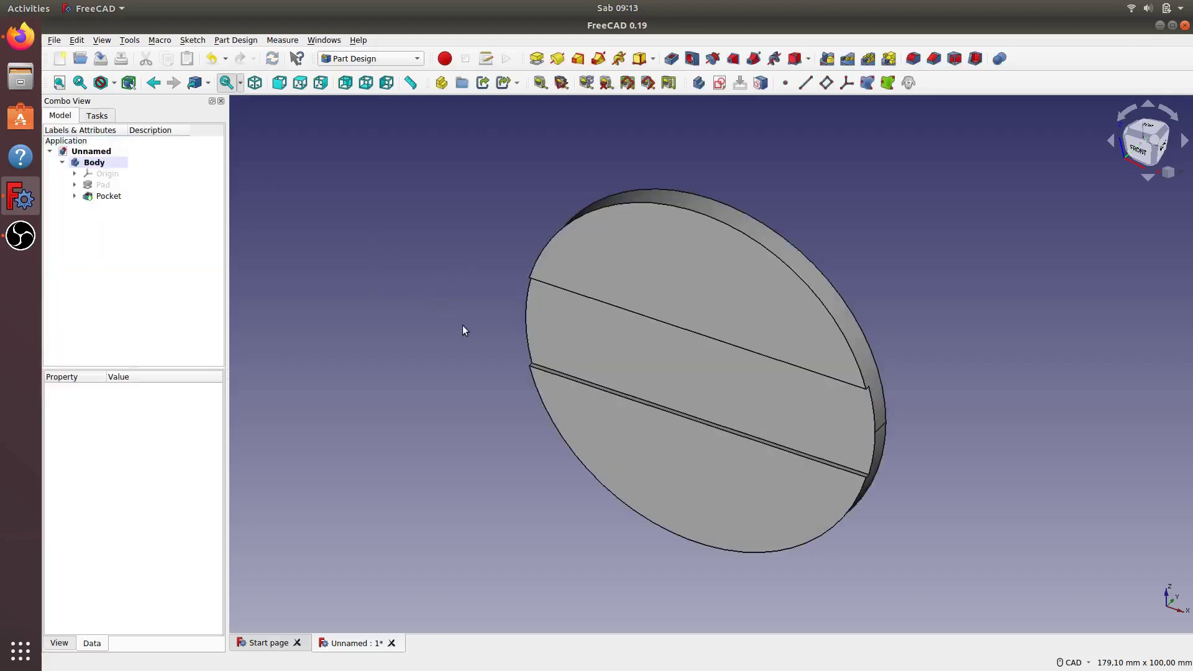
Step: Orbit and pan to the disc's plain back face and select it
mouse_move(463, 326)
middle_down()
mouse_move(541, 360)
mouse_move(754, 319)
mouse_move(352, 416)
mouse_move(413, 475)
mouse_move(494, 354)
mouse_move(639, 362)
middle_up()
middle_drag(717, 242, 584, 222)
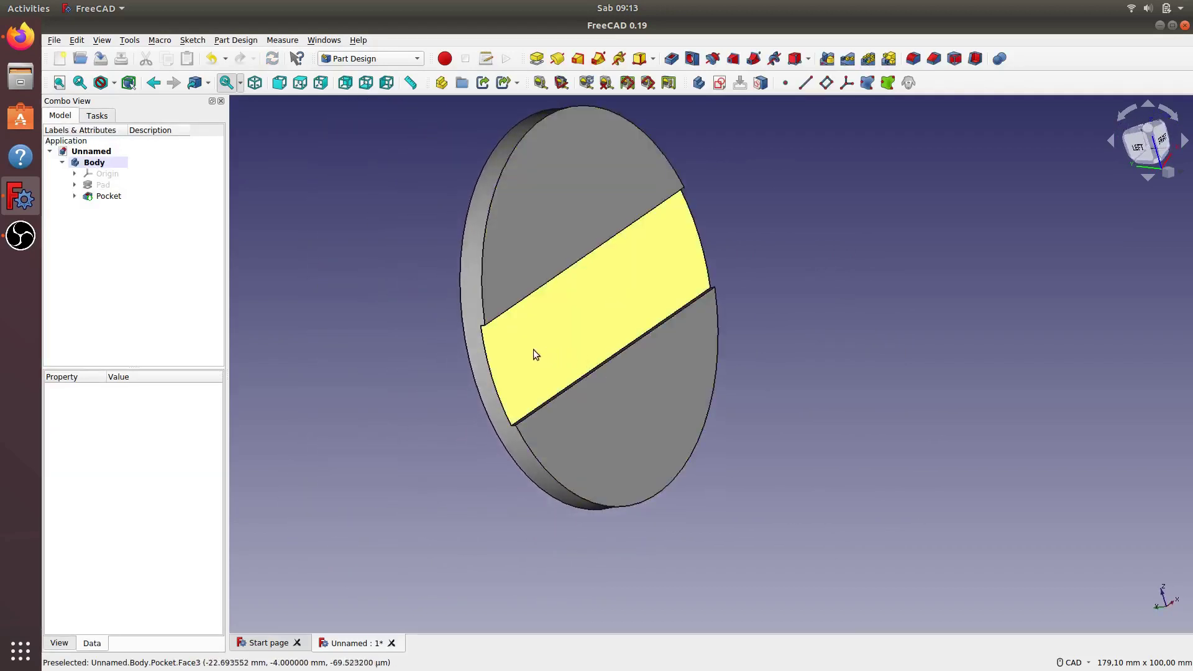
mouse_move(459, 364)
middle_down()
mouse_move(458, 381)
mouse_move(776, 368)
mouse_move(706, 396)
middle_up()
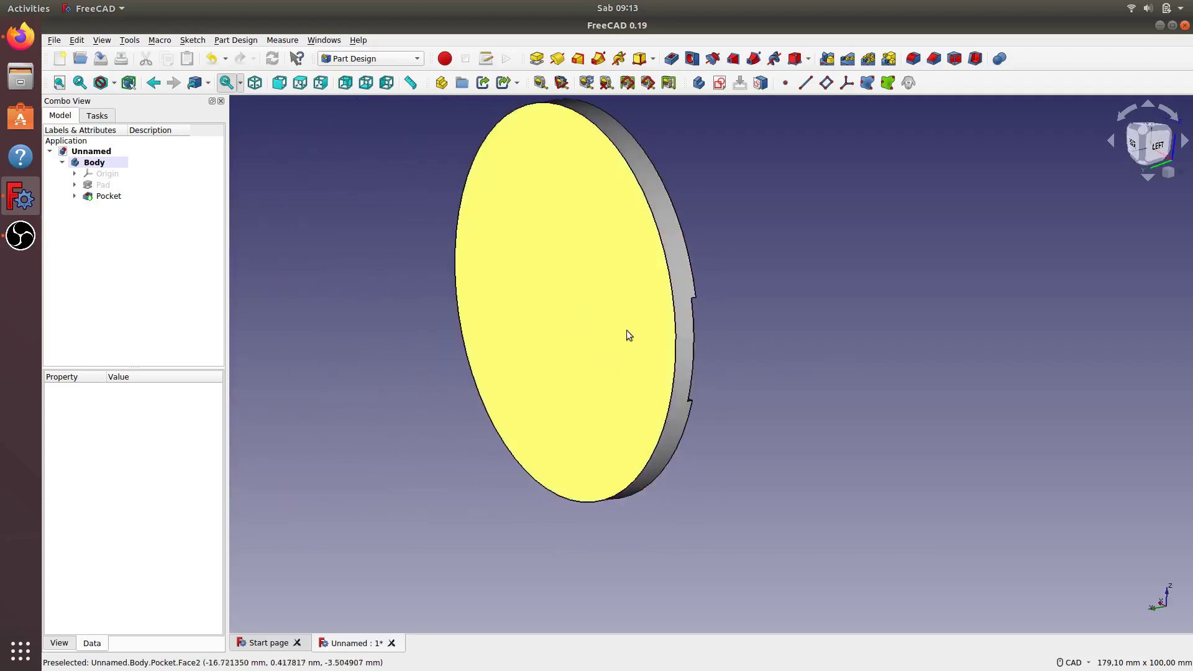
middle_drag(725, 272, 783, 293)
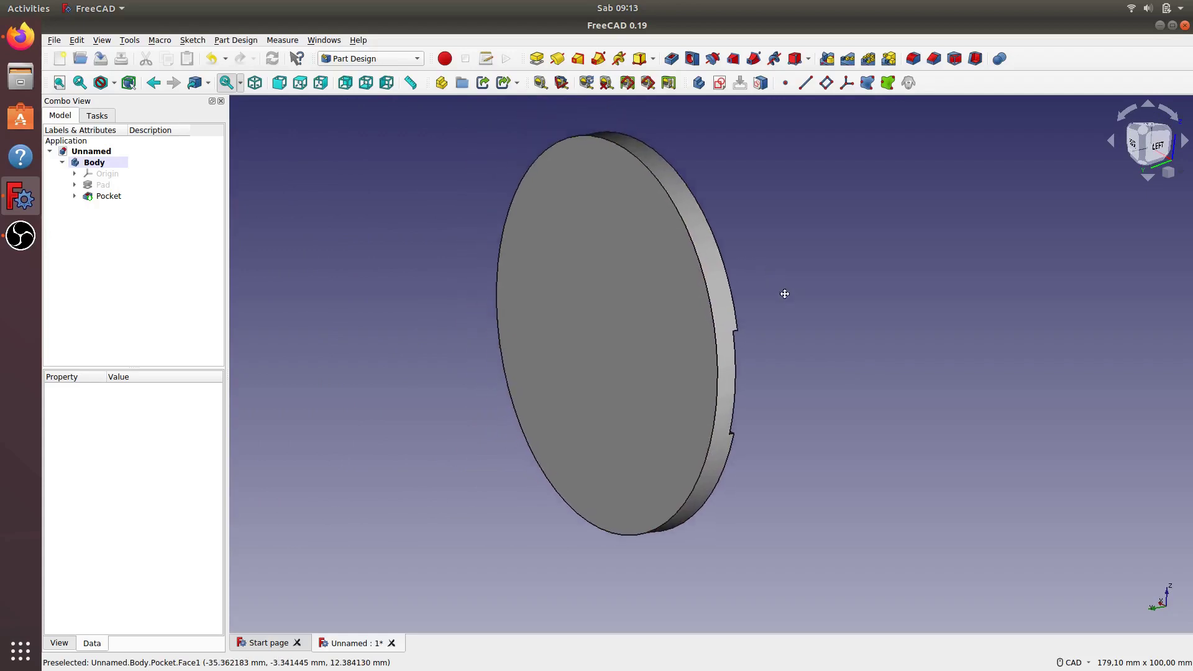
click(615, 256)
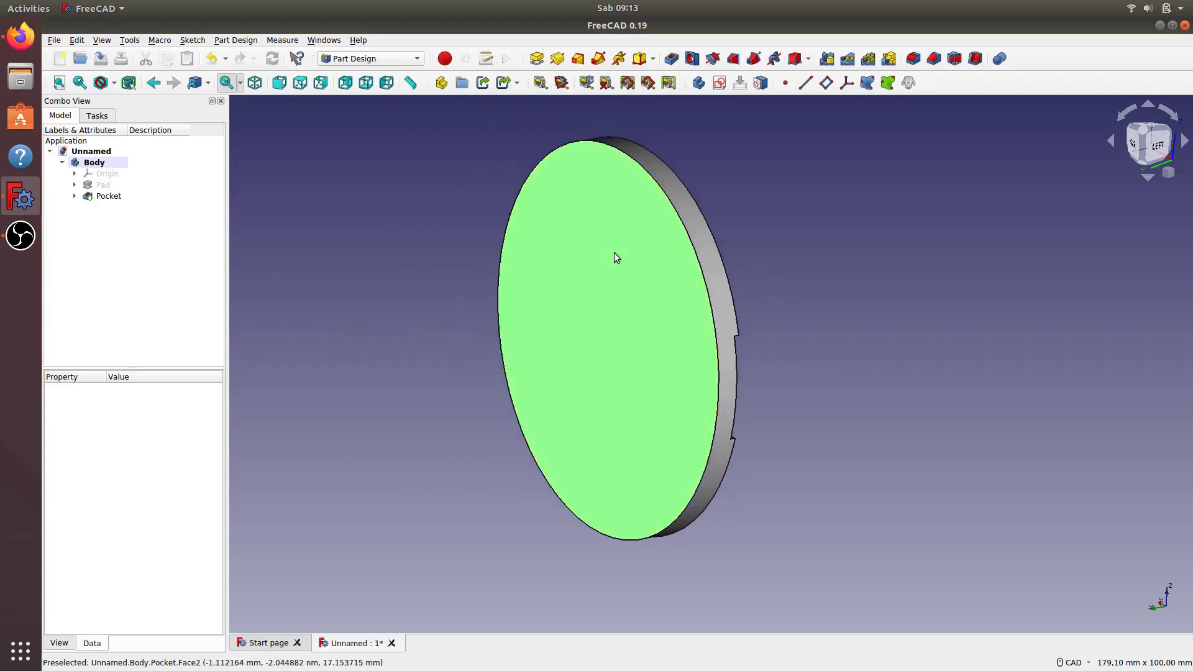
Step: Open a new sketch, Sketch002, on the back face and select it in the tree
click(719, 83)
middle_drag(692, 237, 452, 256)
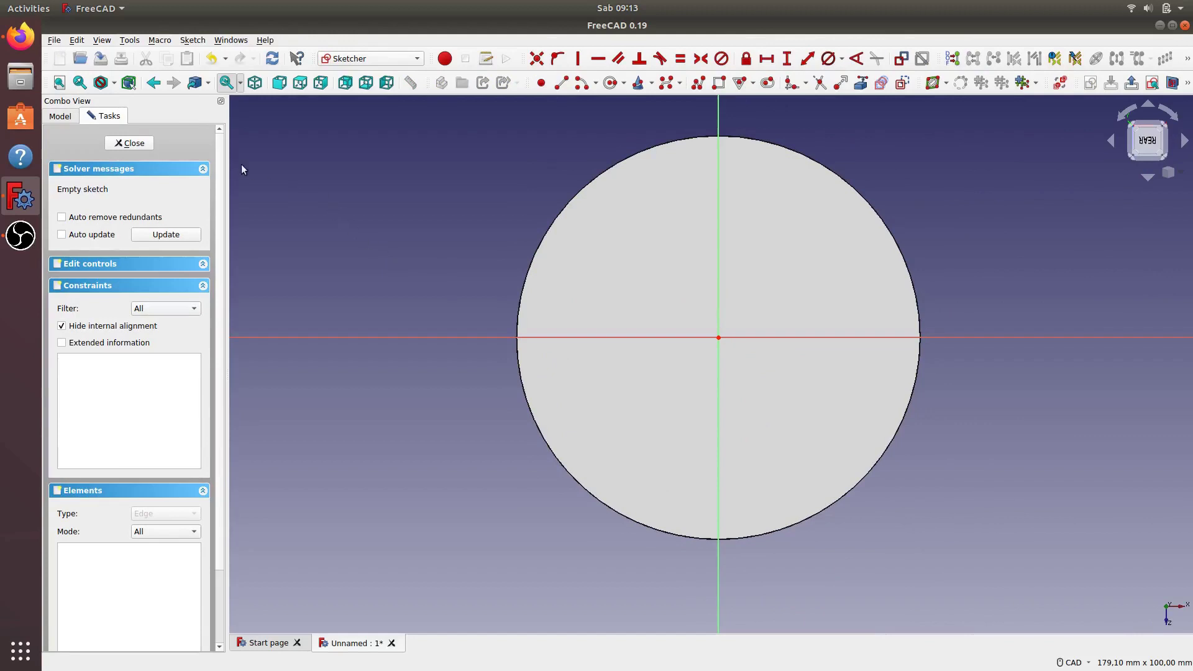
click(60, 116)
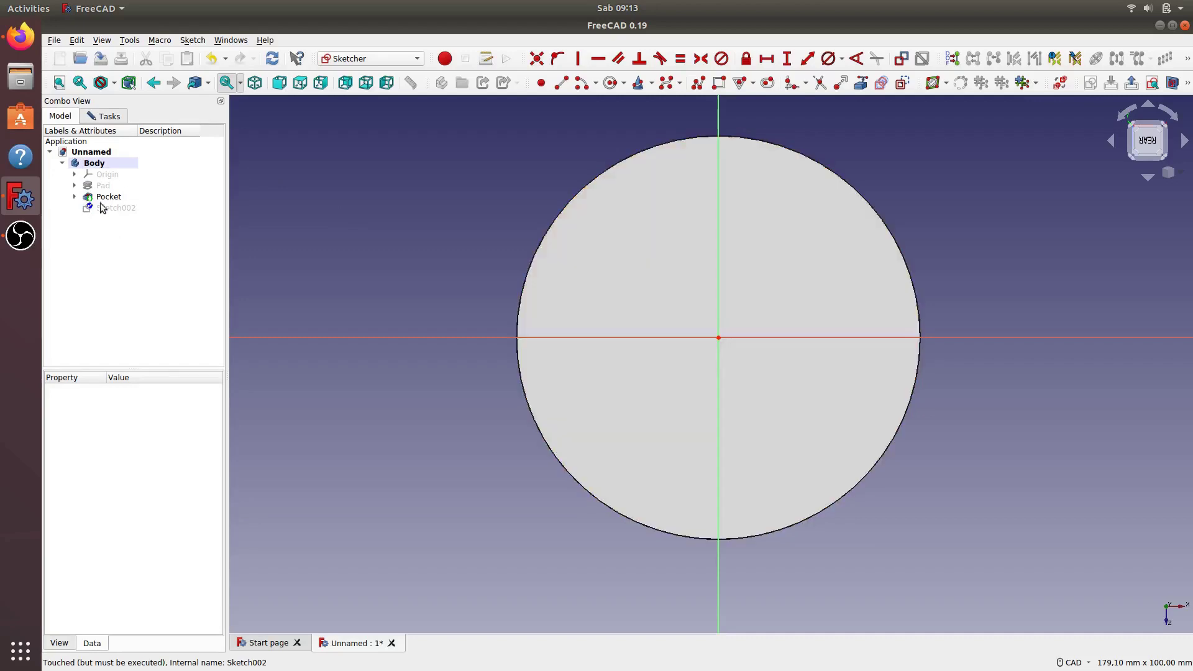
click(112, 207)
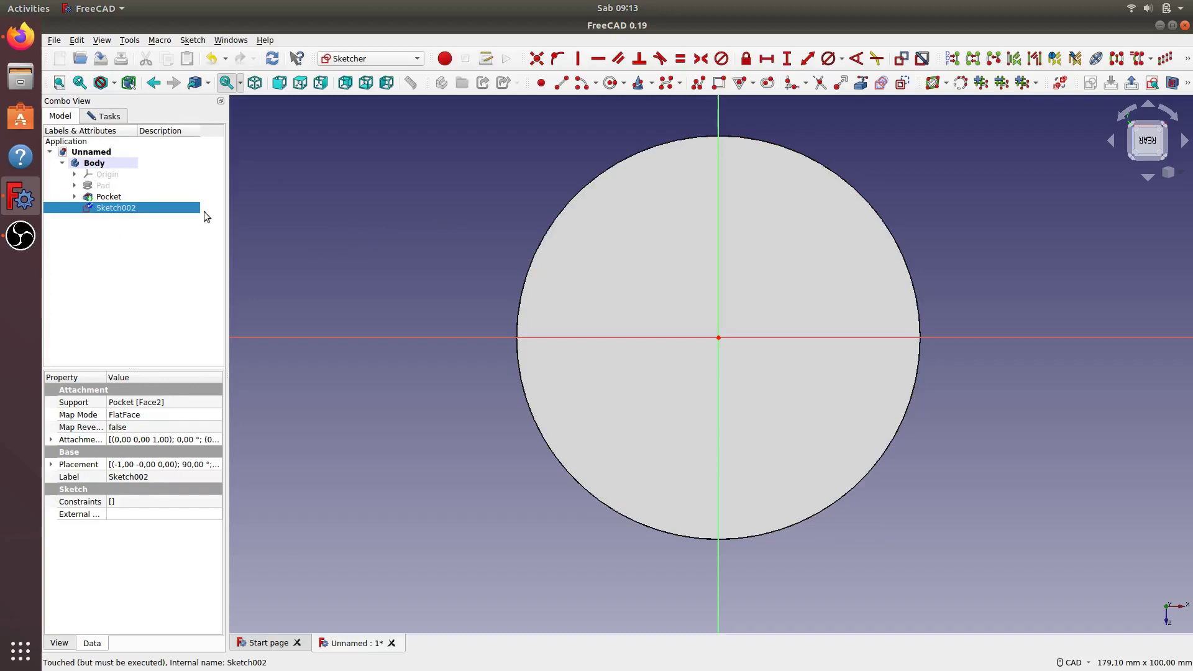
Step: Show Sketch001 from under Pocket as a reference, then reselect Sketch002
click(74, 197)
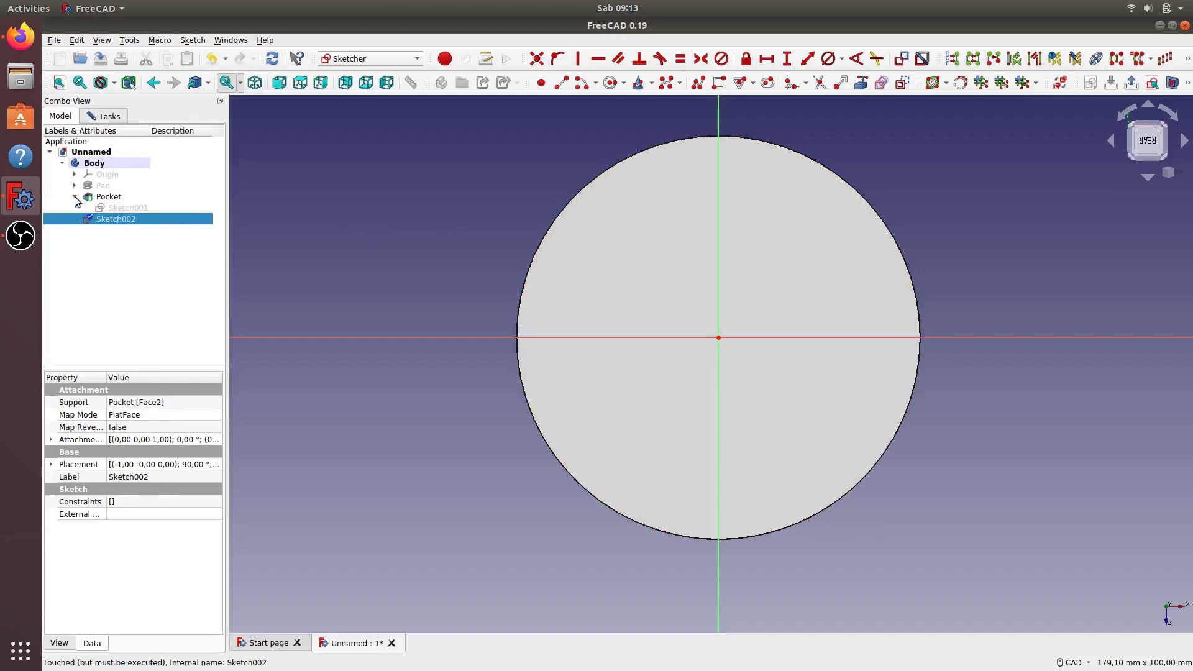
click(124, 210)
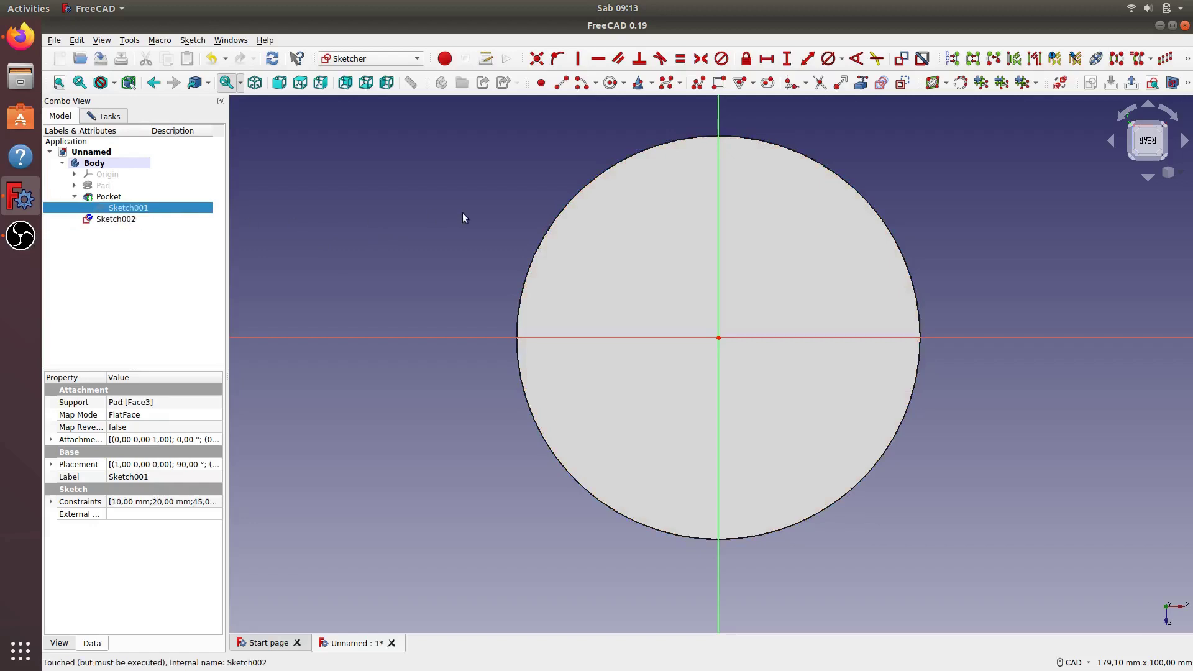
key(space)
click(120, 222)
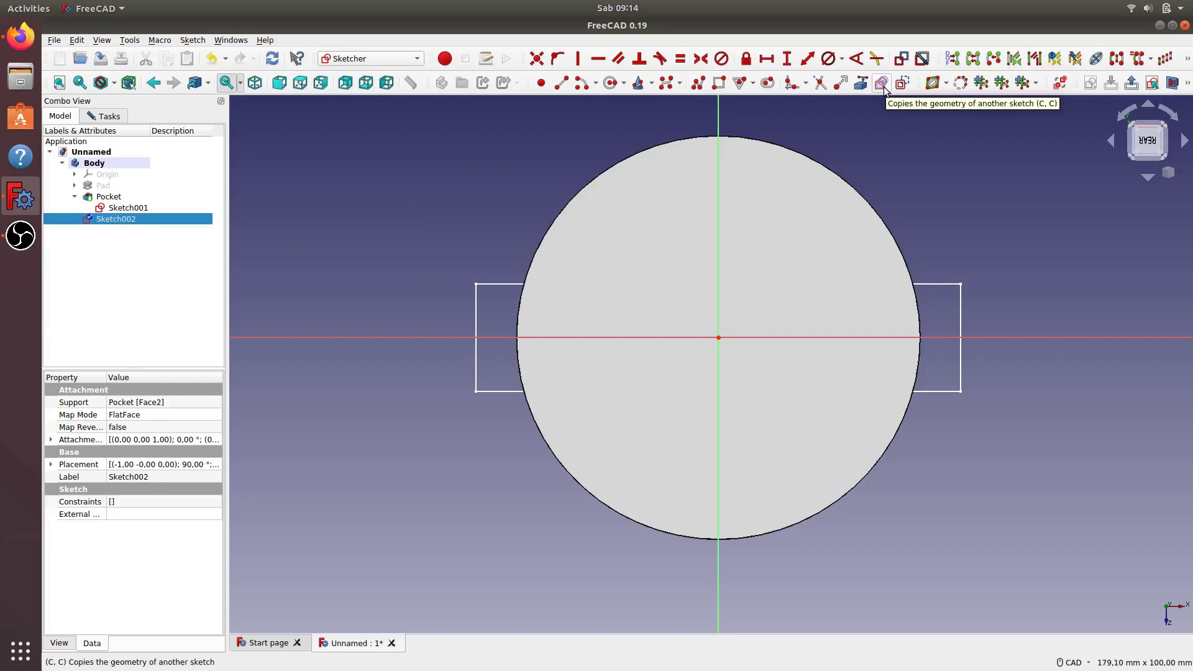
Step: Carbon-copy Sketch001's slot rectangle into Sketch002, then orbit and zoom out to check it
click(883, 88)
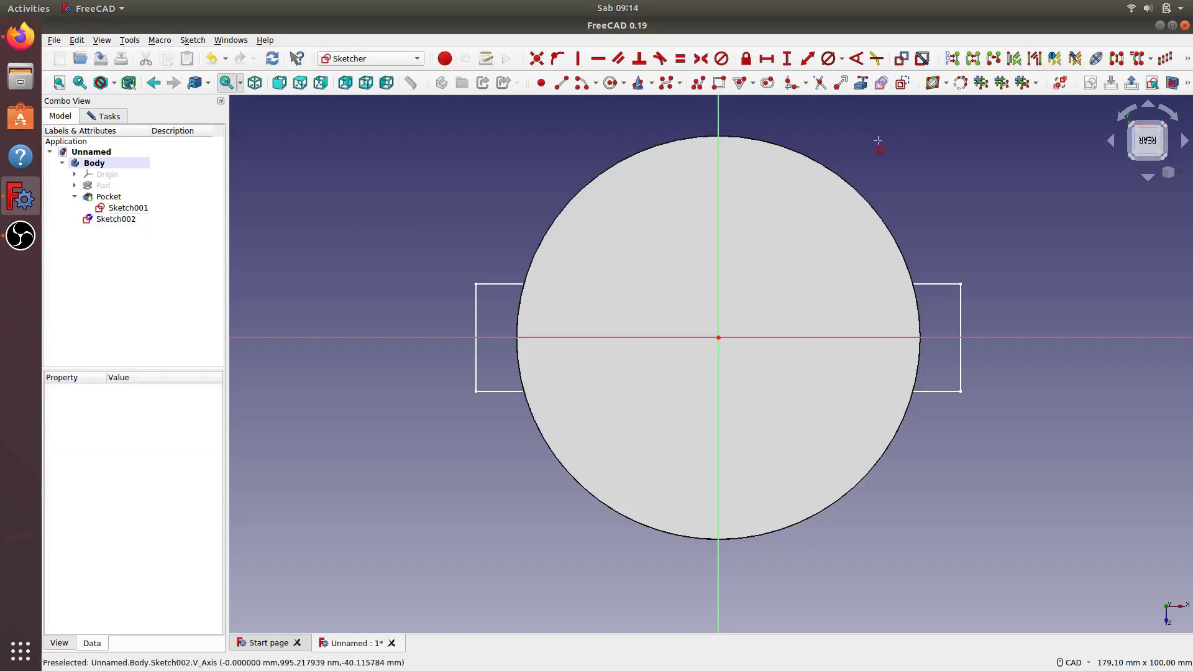
click(505, 285)
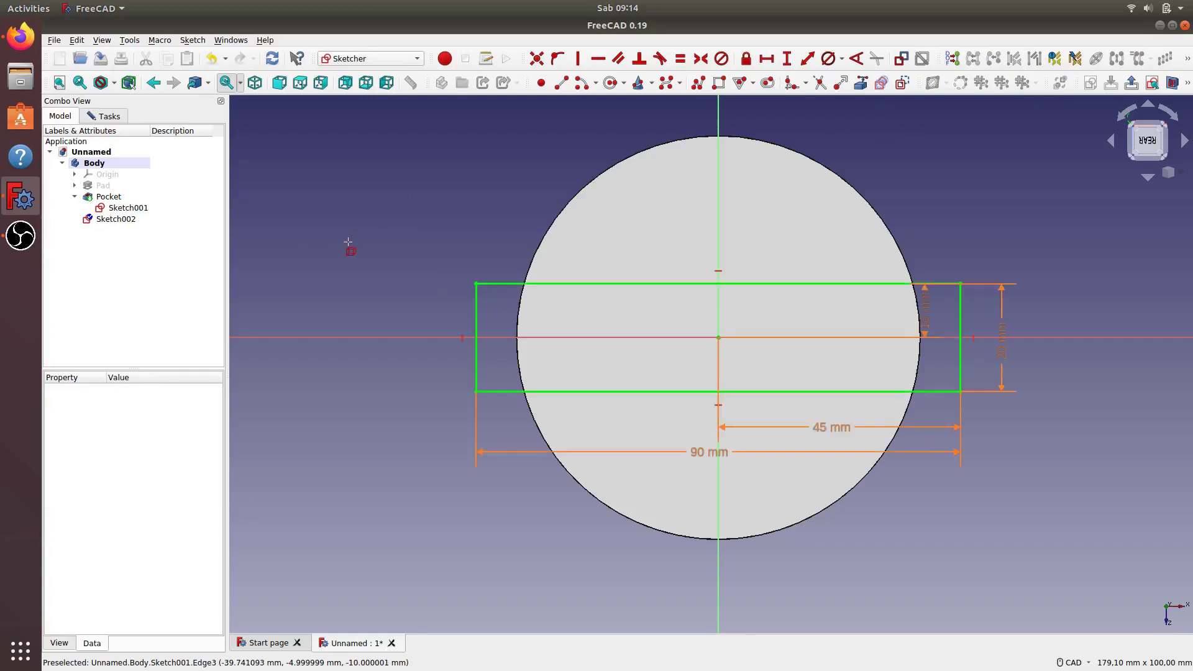
mouse_move(1030, 207)
middle_down()
mouse_move(891, 377)
mouse_move(713, 474)
mouse_move(557, 482)
mouse_move(477, 448)
mouse_move(770, 422)
mouse_move(704, 374)
mouse_move(842, 228)
middle_up()
click(261, 86)
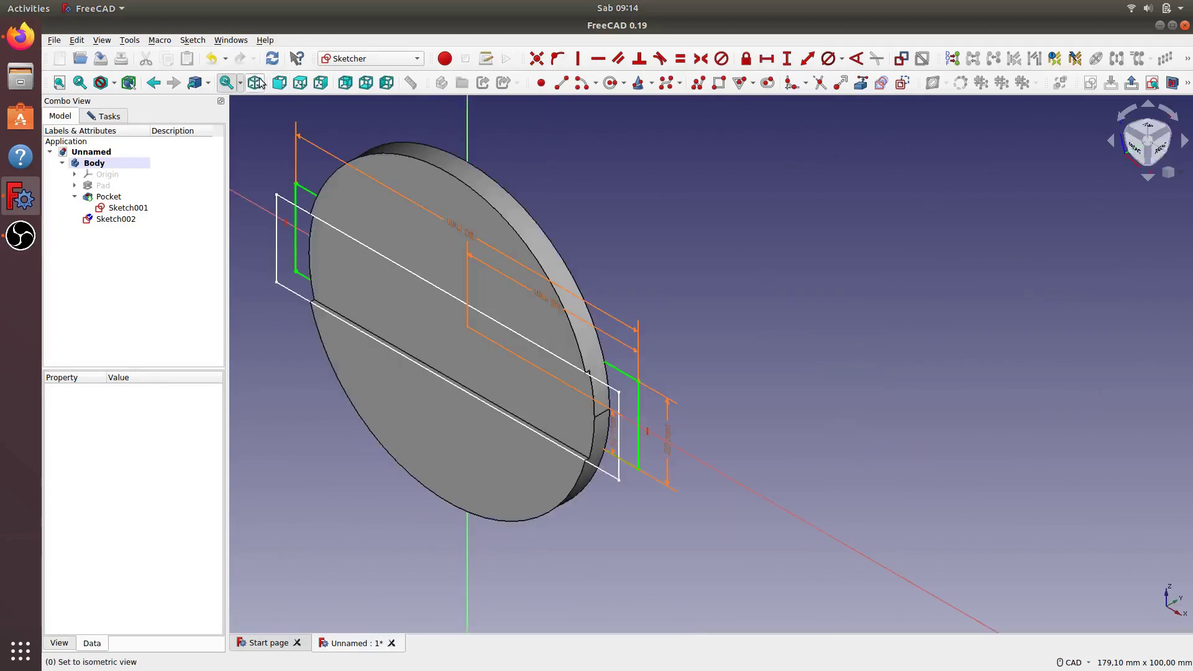
mouse_move(703, 226)
middle_down()
mouse_move(759, 261)
mouse_move(982, 297)
middle_up()
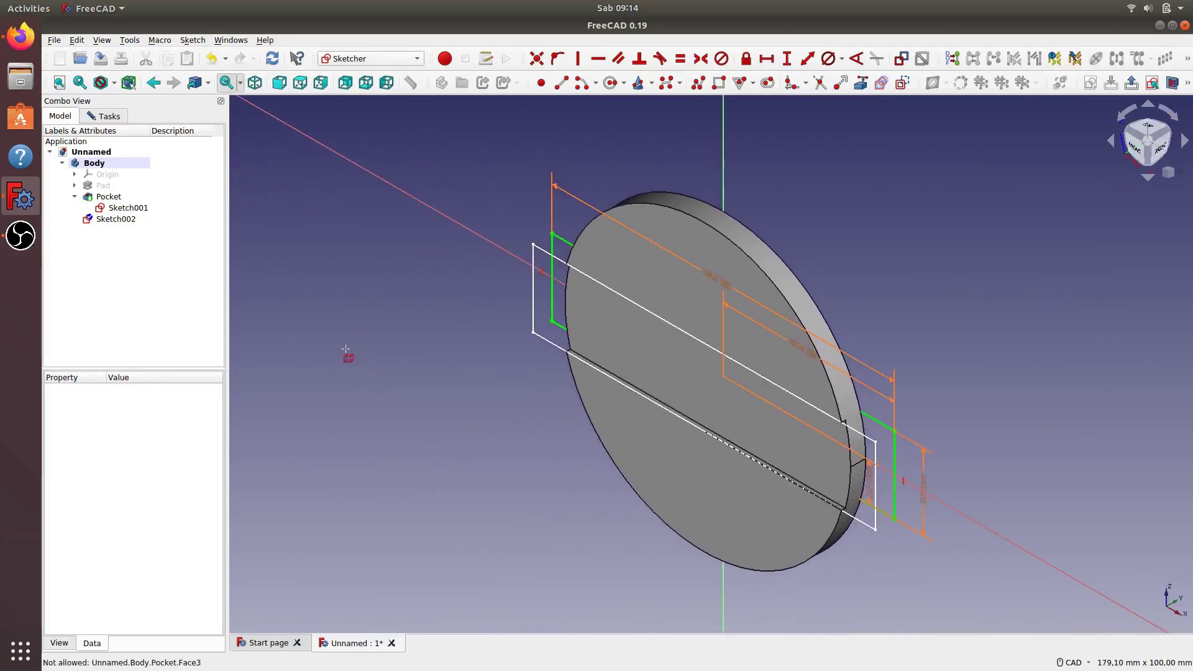
mouse_move(831, 464)
middle_down()
mouse_move(627, 468)
mouse_move(435, 439)
middle_up()
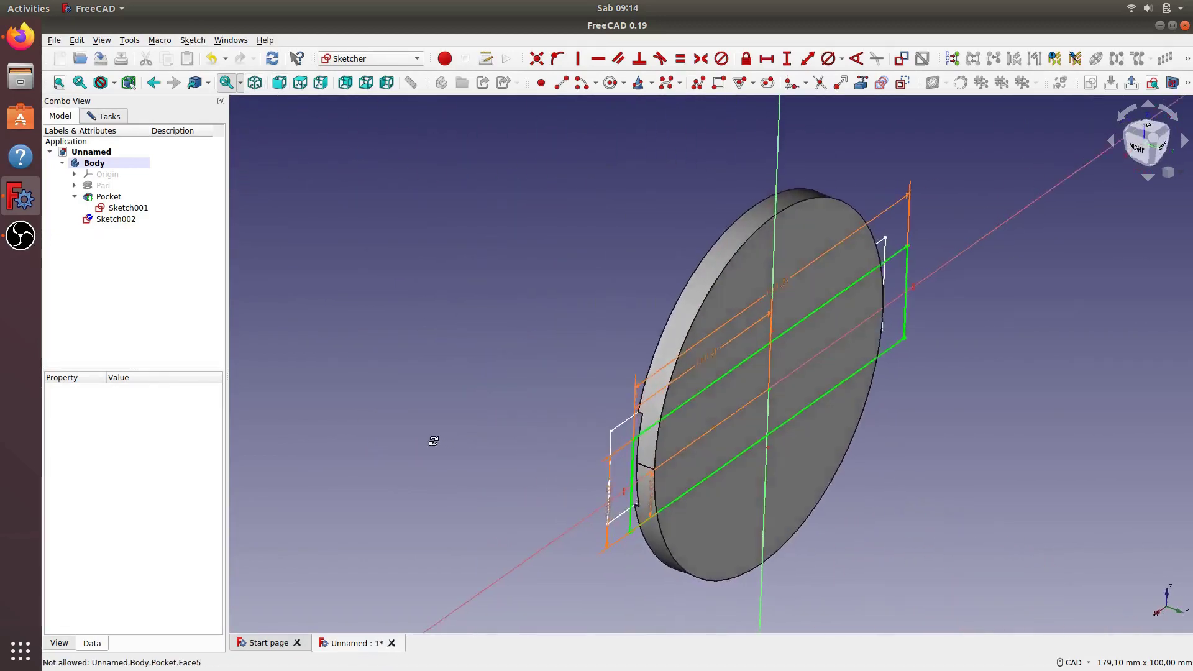
mouse_move(933, 455)
middle_down()
mouse_move(798, 469)
mouse_move(852, 483)
middle_up()
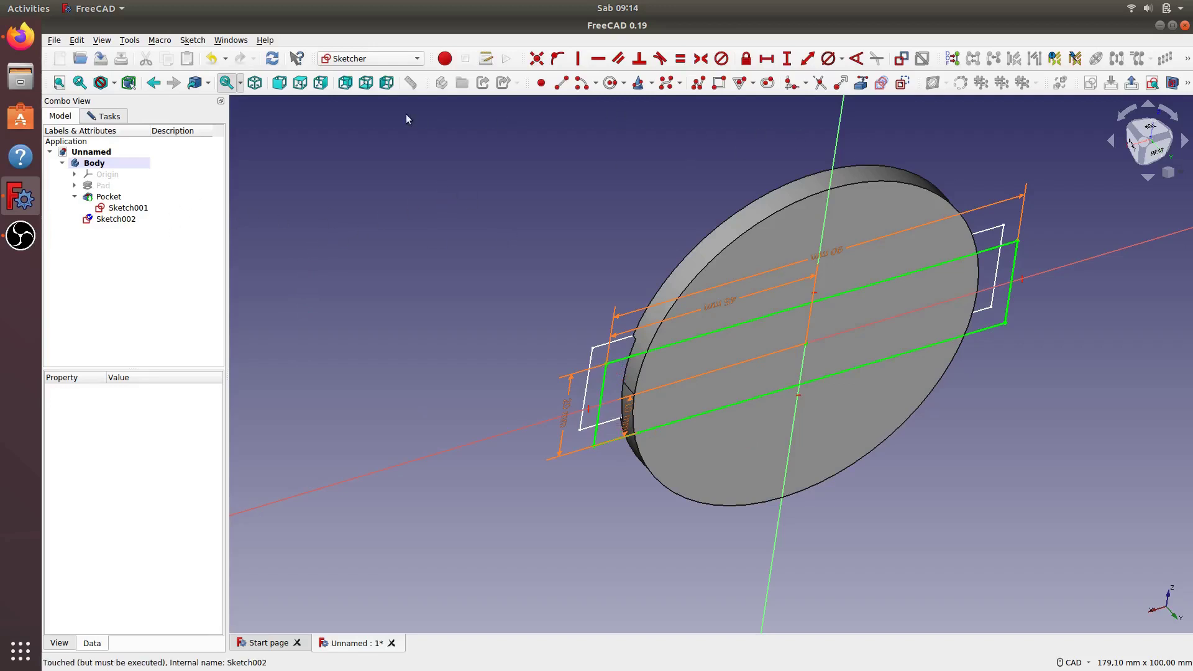
scroll(486, 158, down, 1)
scroll(446, 215, down, 1)
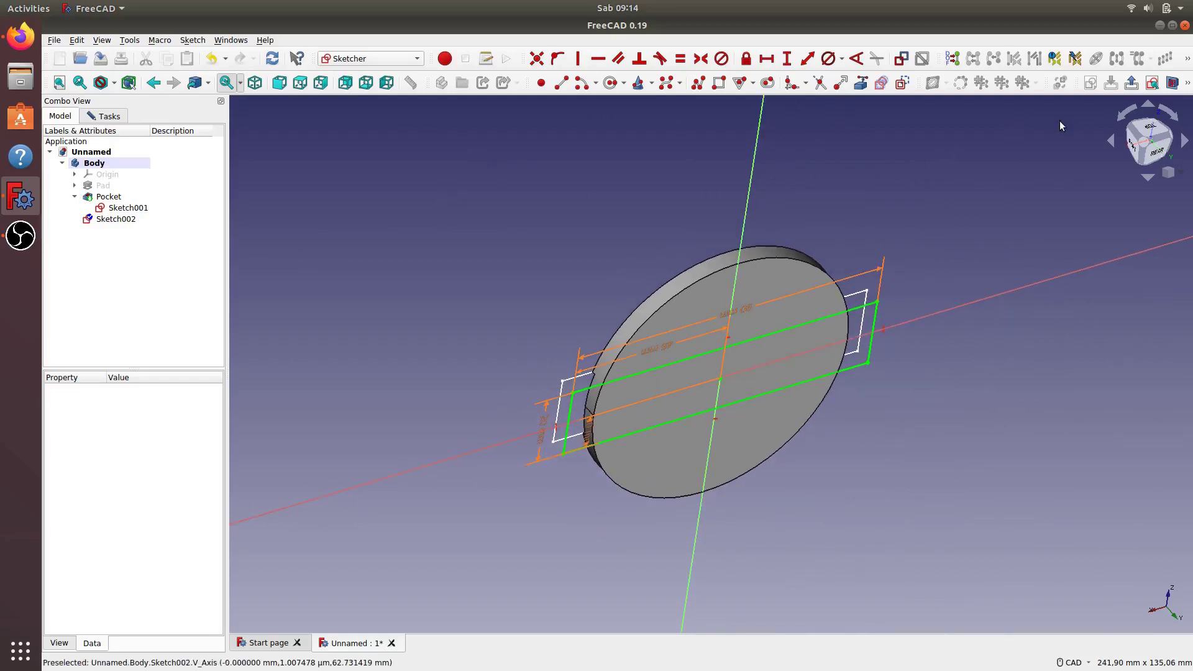
Step: Close Sketch002, hide the original Sketch001, and select Sketch002 so only the back-face slot shows
click(1133, 84)
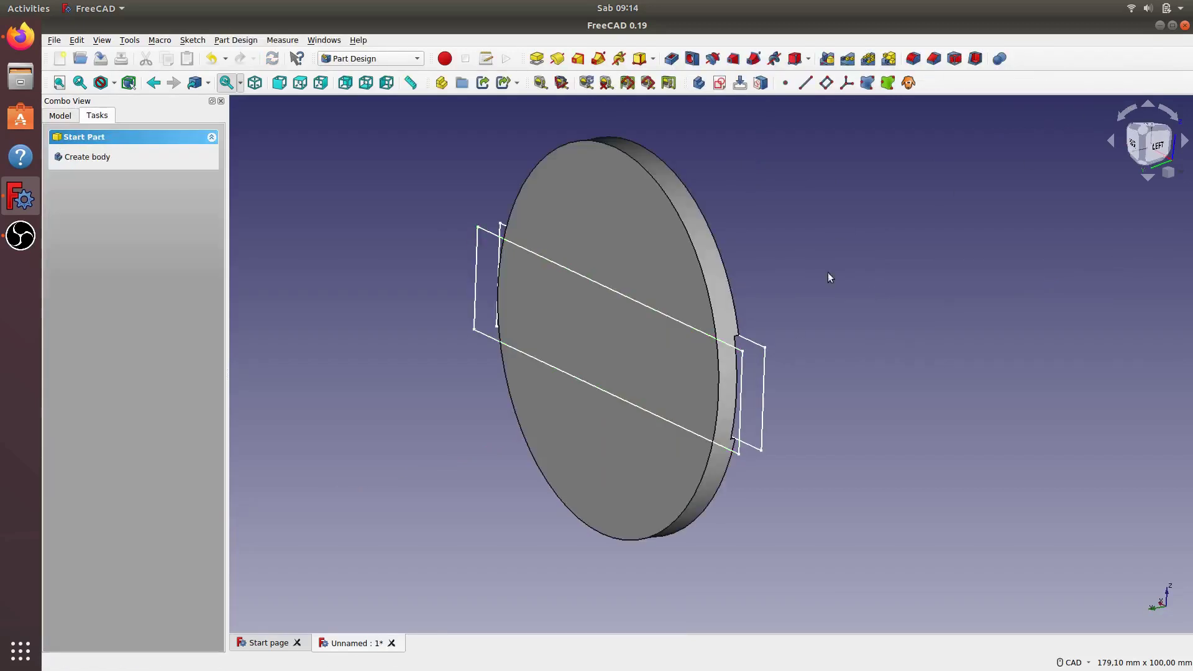
mouse_move(828, 272)
middle_down()
mouse_move(881, 362)
mouse_move(927, 349)
middle_up()
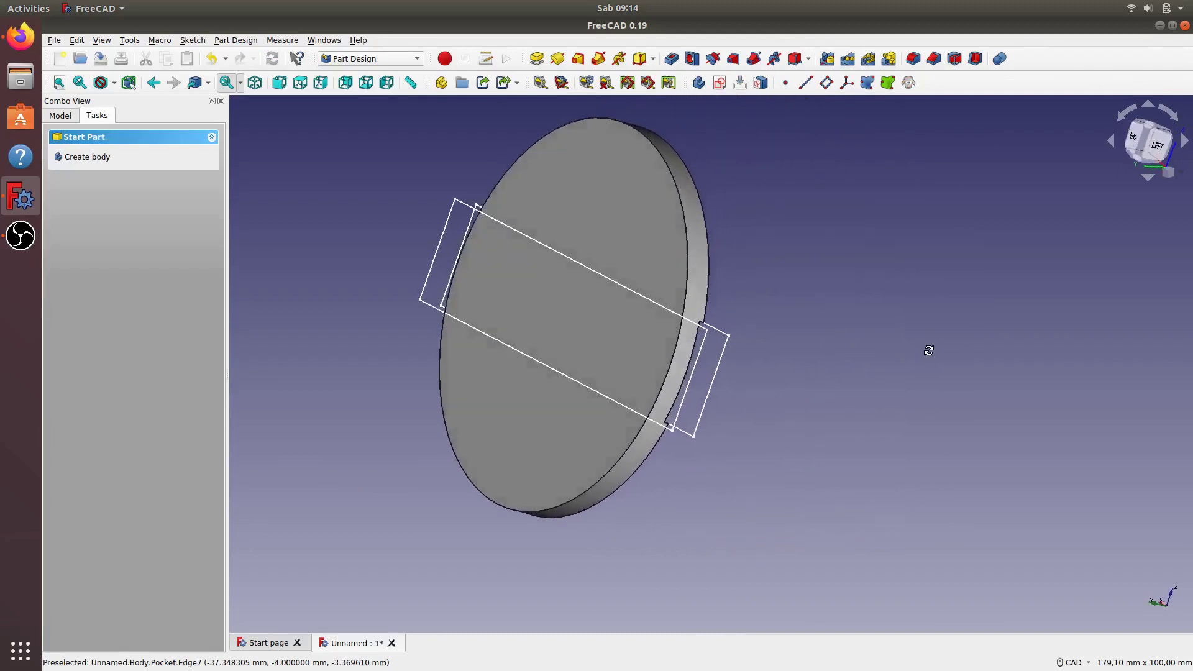
click(60, 116)
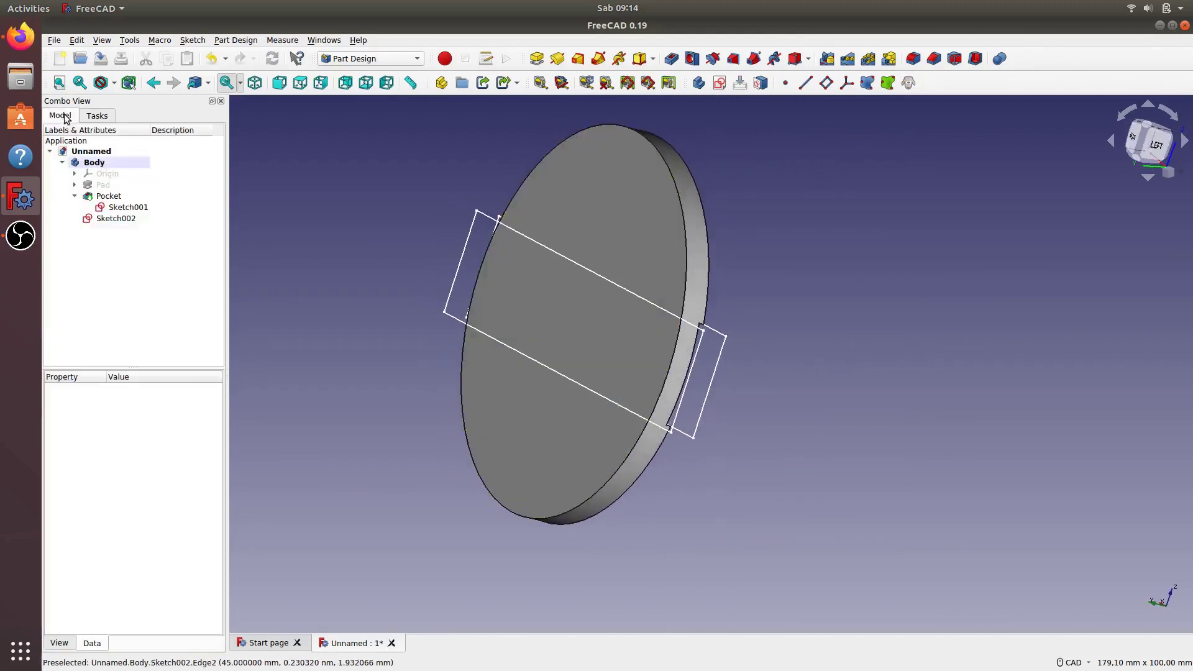
click(128, 207)
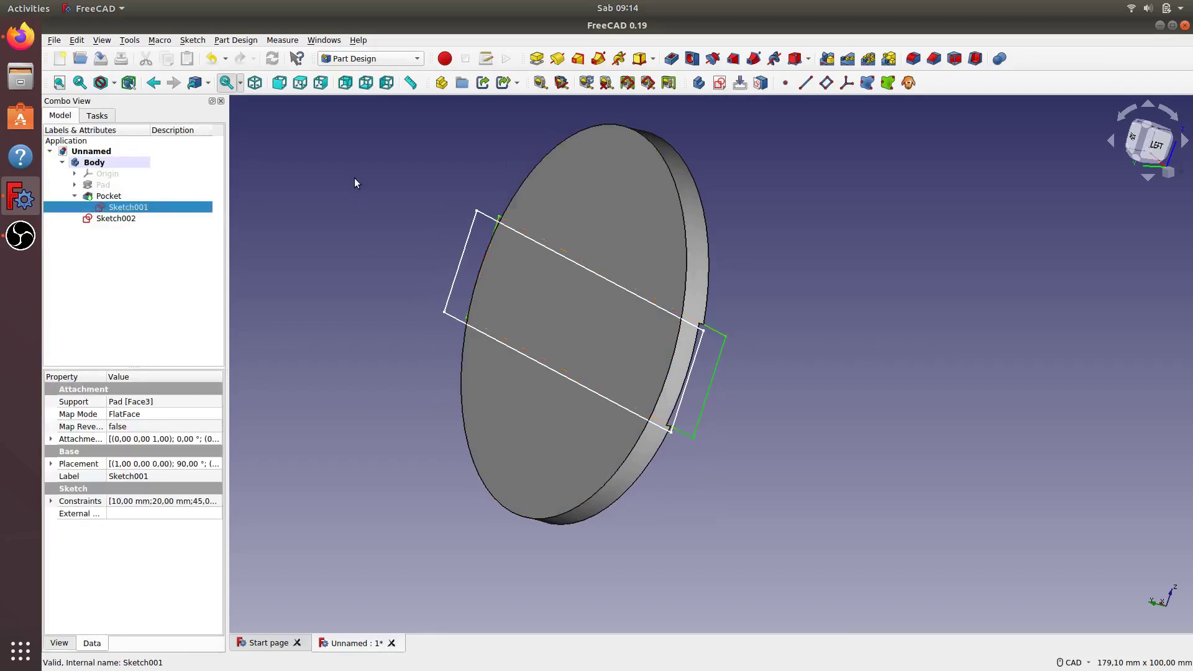
key(ctrl+z)
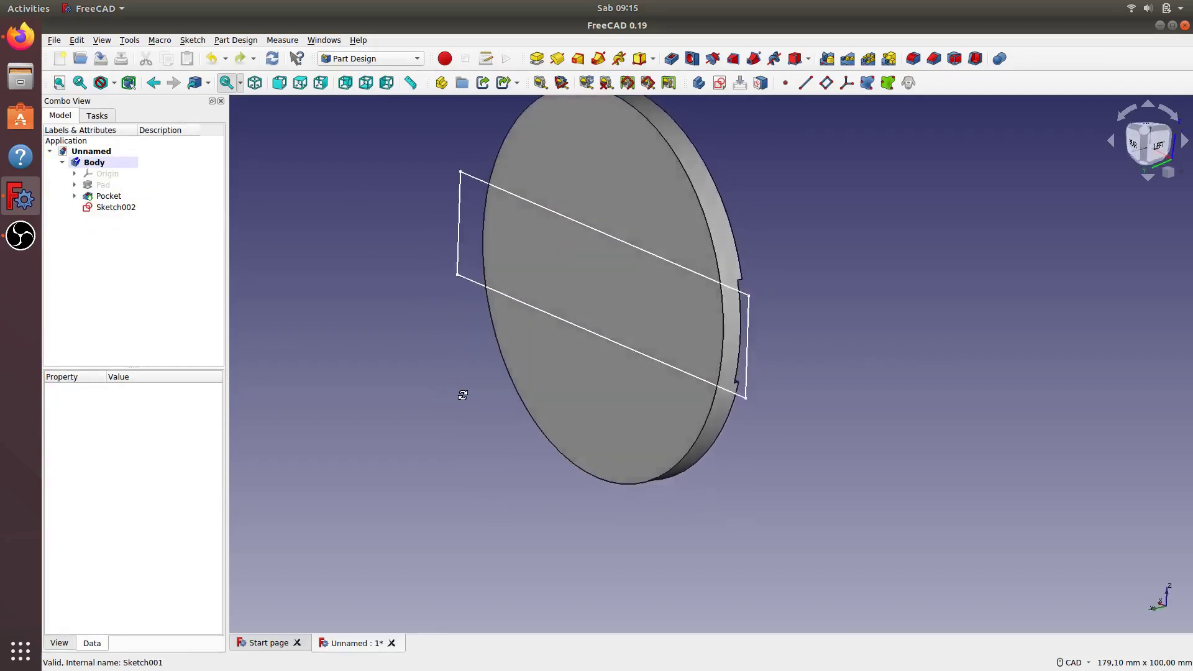
middle_drag(461, 394, 448, 351)
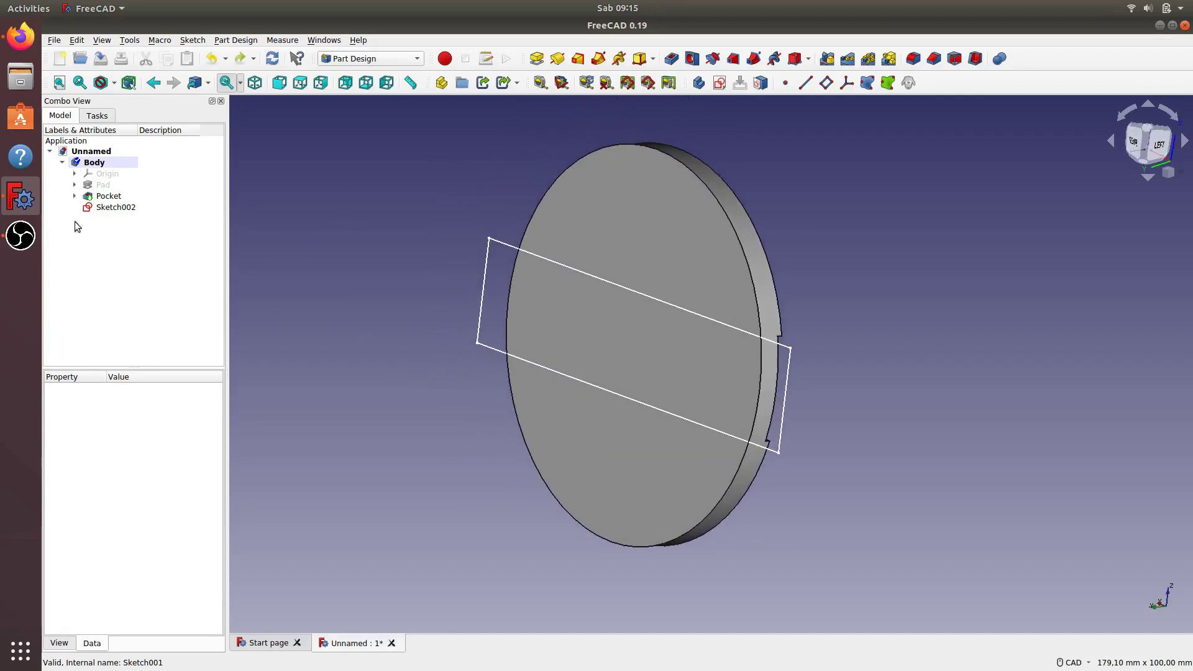
click(103, 208)
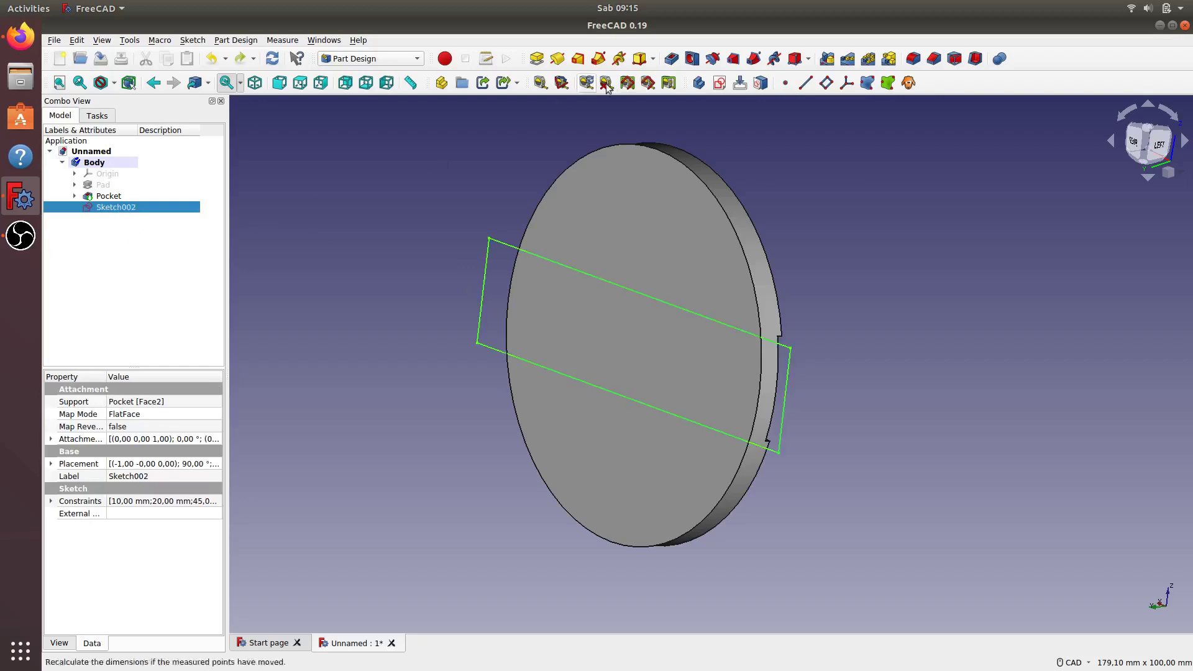
Step: Pocket Sketch002 1 mm deep into the disc's back face as Pocket001
click(671, 58)
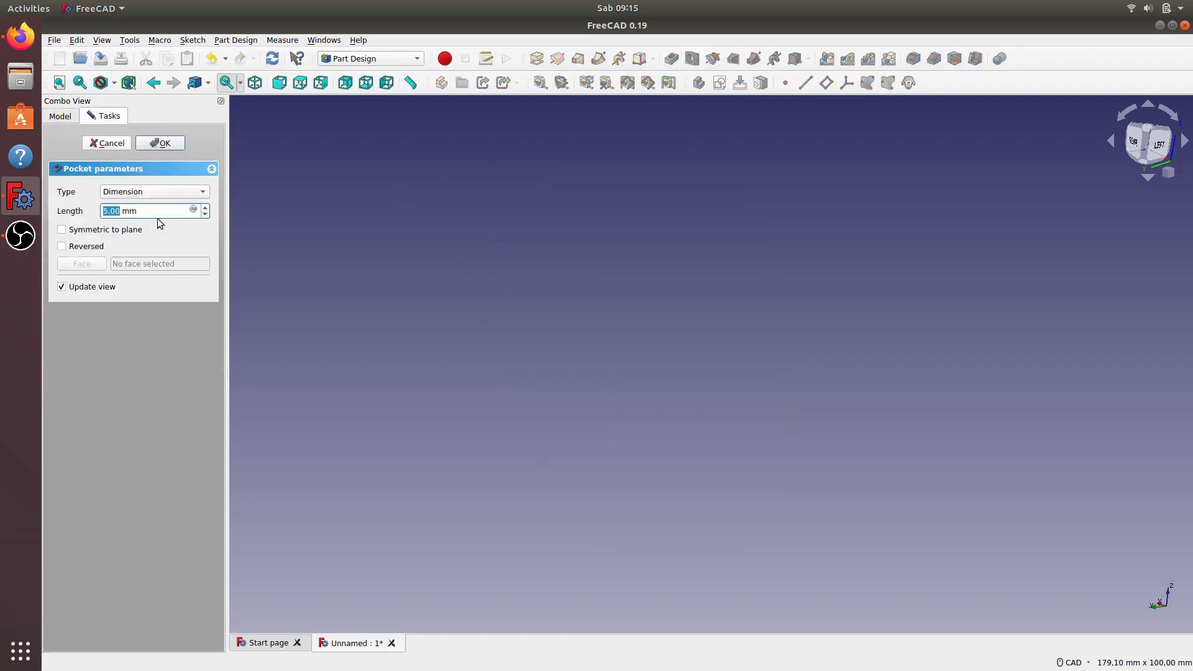
drag(139, 213, 95, 217)
text(1)
middle_drag(733, 383, 477, 355)
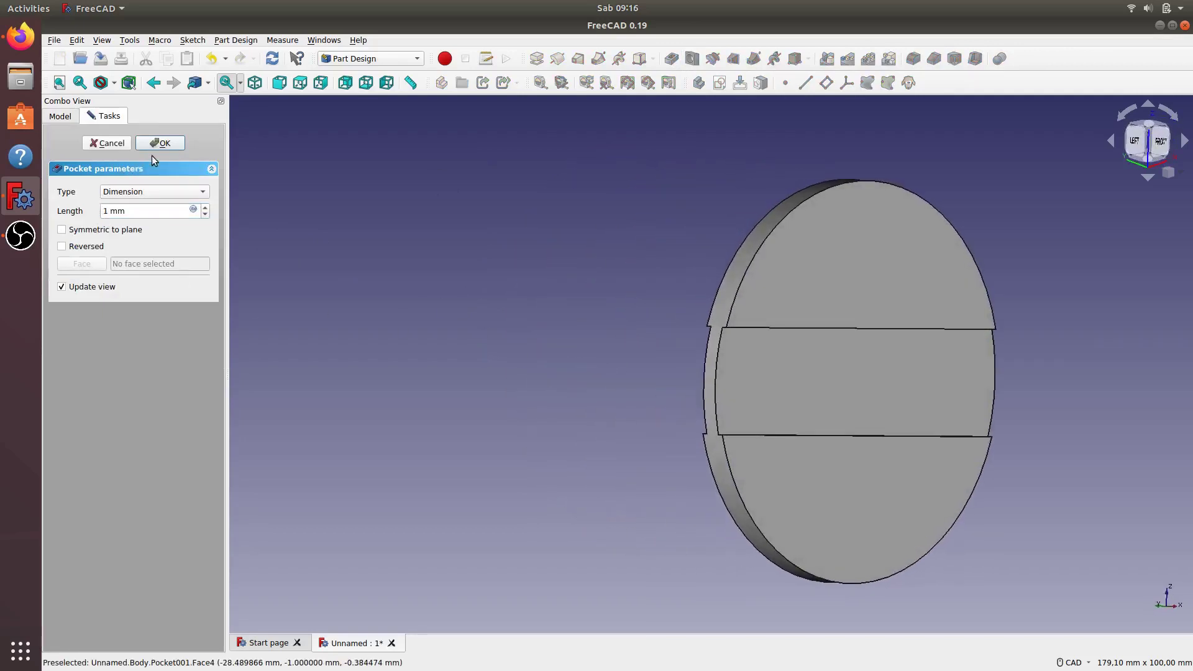
click(168, 144)
middle_drag(612, 297, 565, 280)
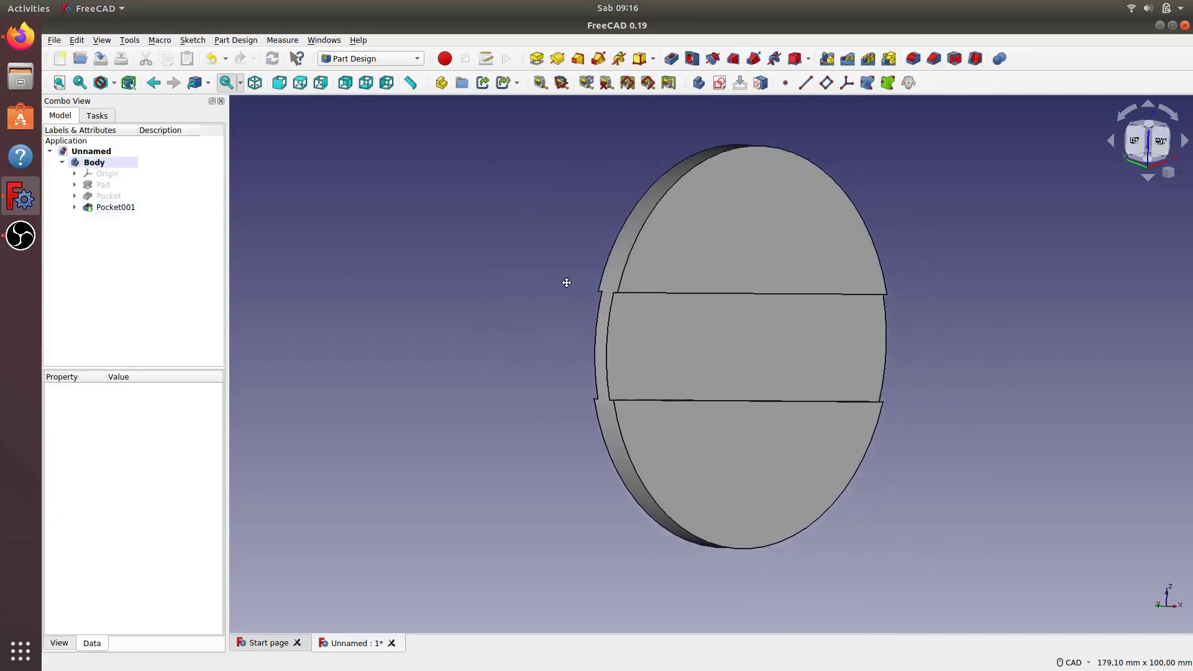
scroll(825, 378, up, 1)
mouse_move(825, 378)
middle_down()
mouse_move(692, 421)
mouse_move(938, 365)
mouse_move(919, 378)
mouse_move(813, 309)
mouse_move(665, 347)
mouse_move(878, 346)
mouse_move(605, 440)
mouse_move(804, 424)
mouse_move(594, 445)
mouse_move(597, 430)
mouse_move(779, 379)
mouse_move(660, 352)
mouse_move(565, 349)
mouse_move(711, 368)
mouse_move(847, 362)
mouse_move(621, 373)
mouse_move(607, 362)
mouse_move(862, 370)
mouse_move(576, 371)
mouse_move(405, 333)
mouse_move(669, 306)
mouse_move(706, 331)
mouse_move(911, 368)
middle_up()
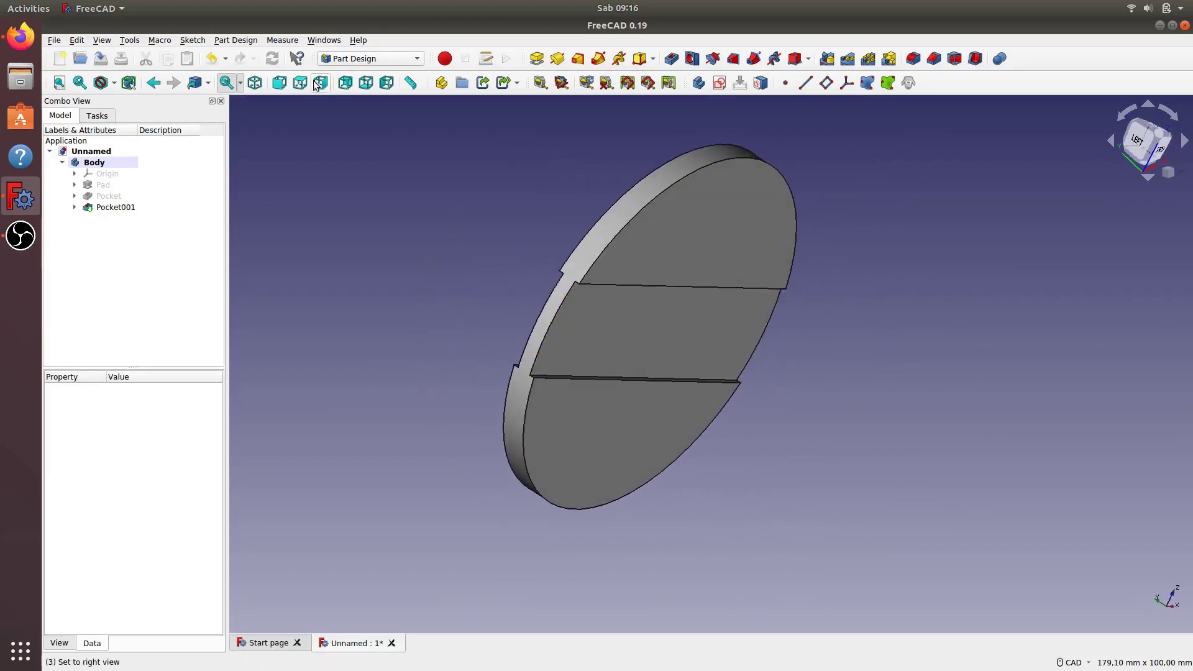
click(255, 83)
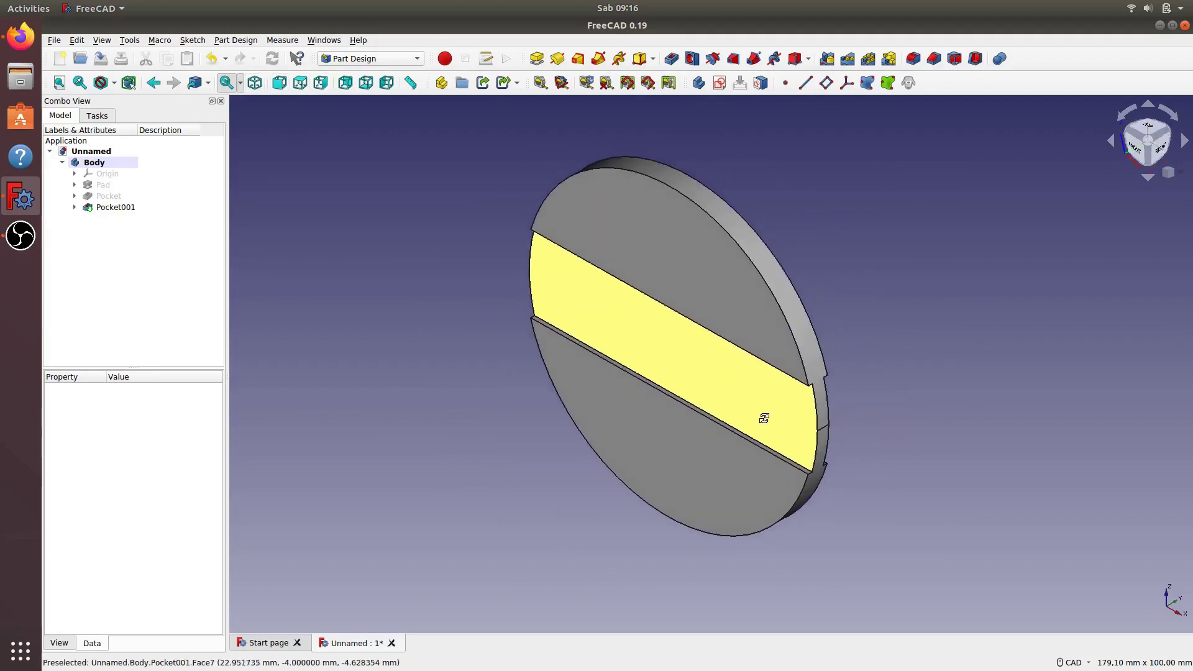